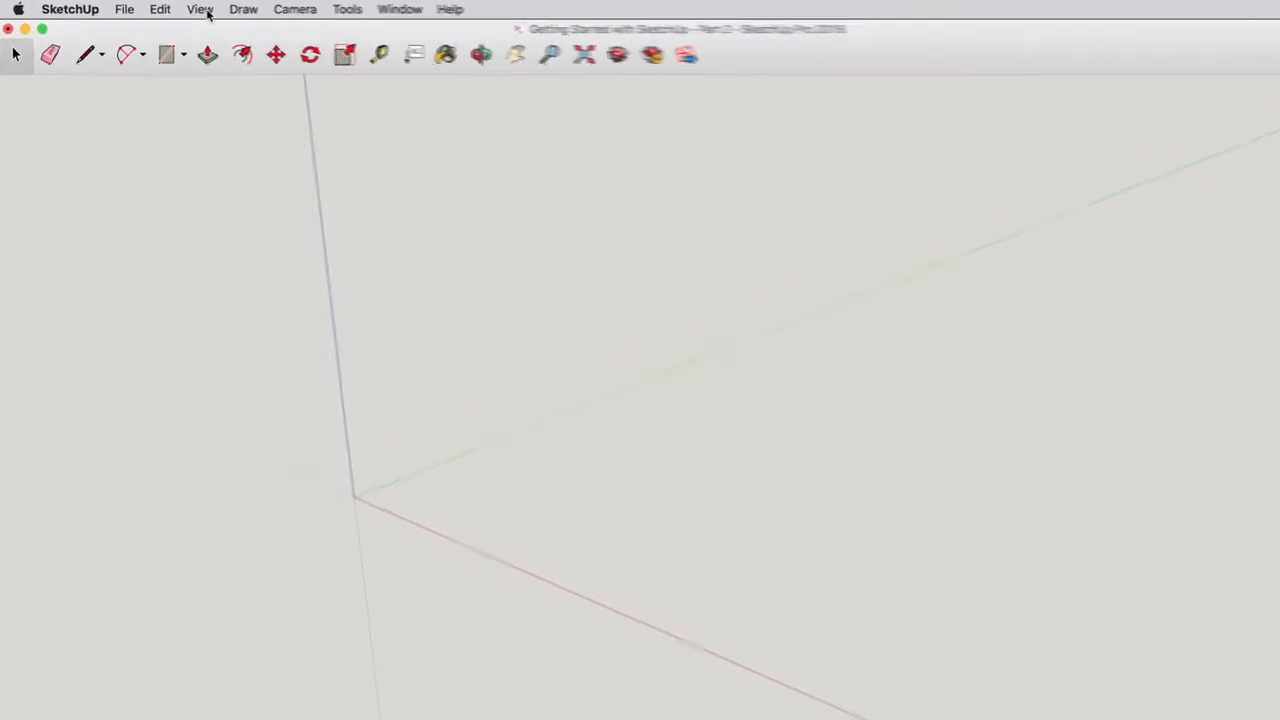
Show the Large Tool Set palette.
left_click(191, 9)
mouse_move(407, 44)
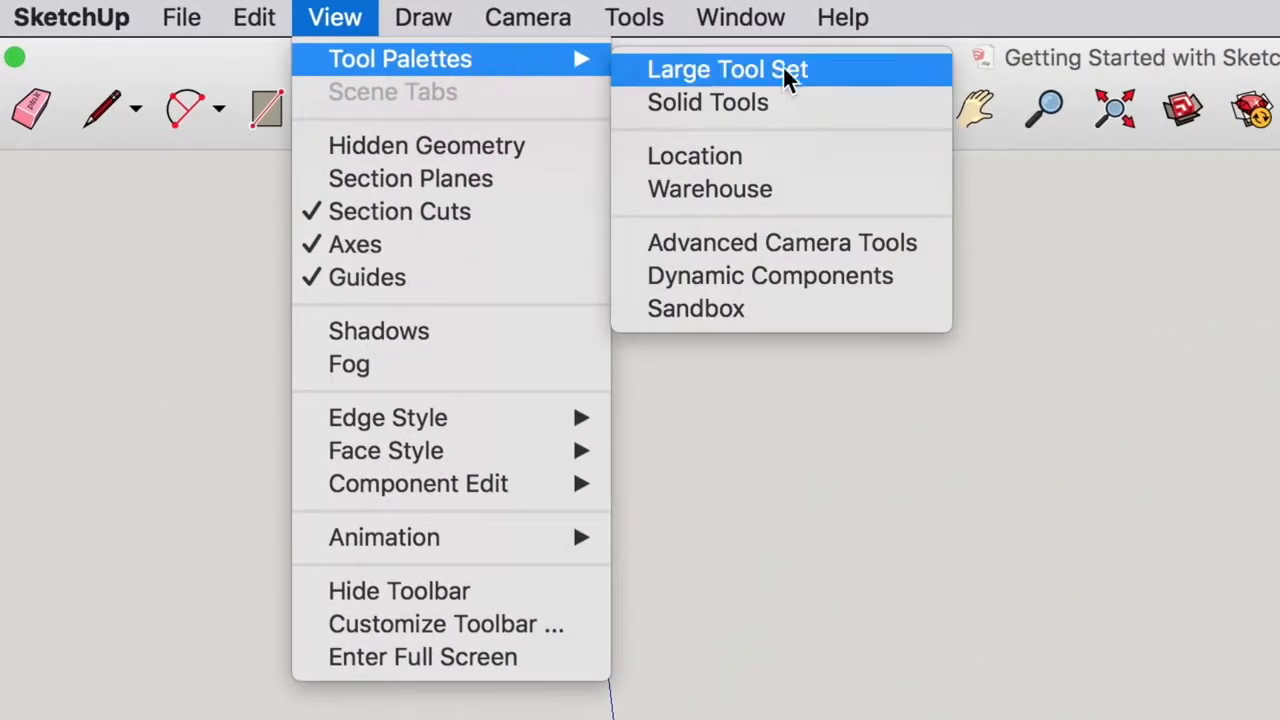
left_click(874, 72)
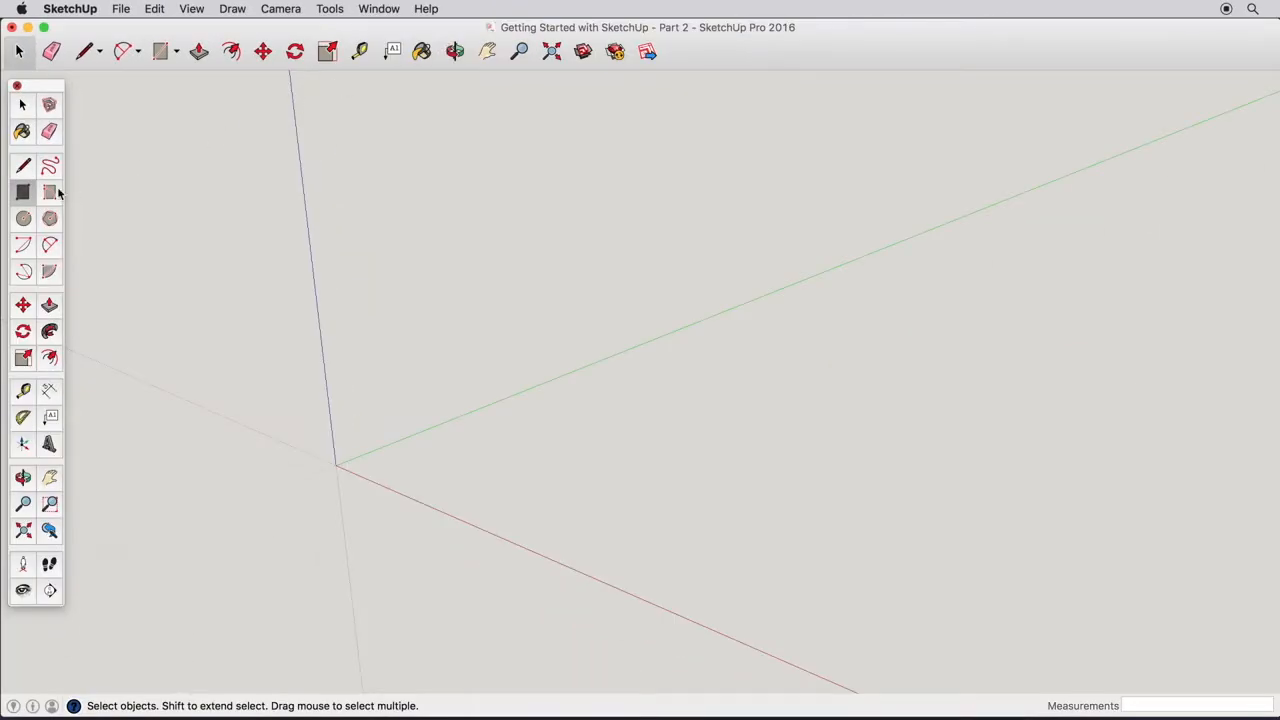
Draw a freehand rectangle on the ground plane near the origin and undo it.
left_click(18, 193)
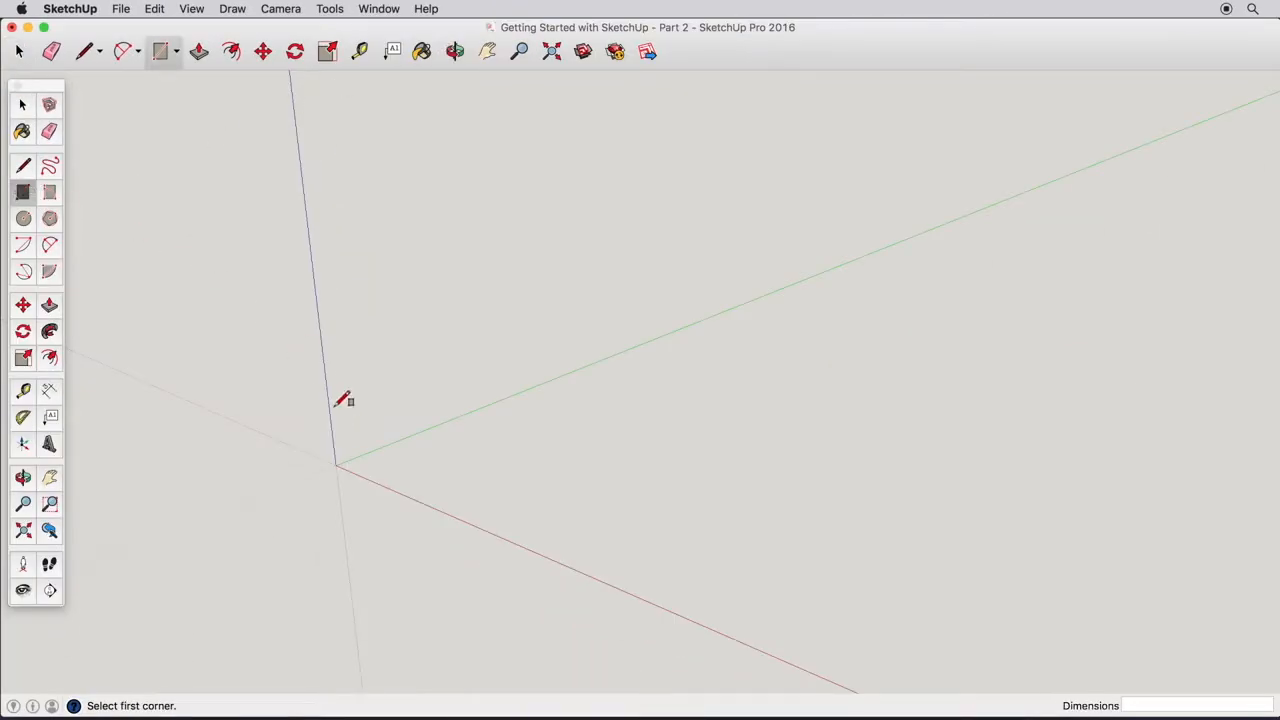
left_click(355, 465)
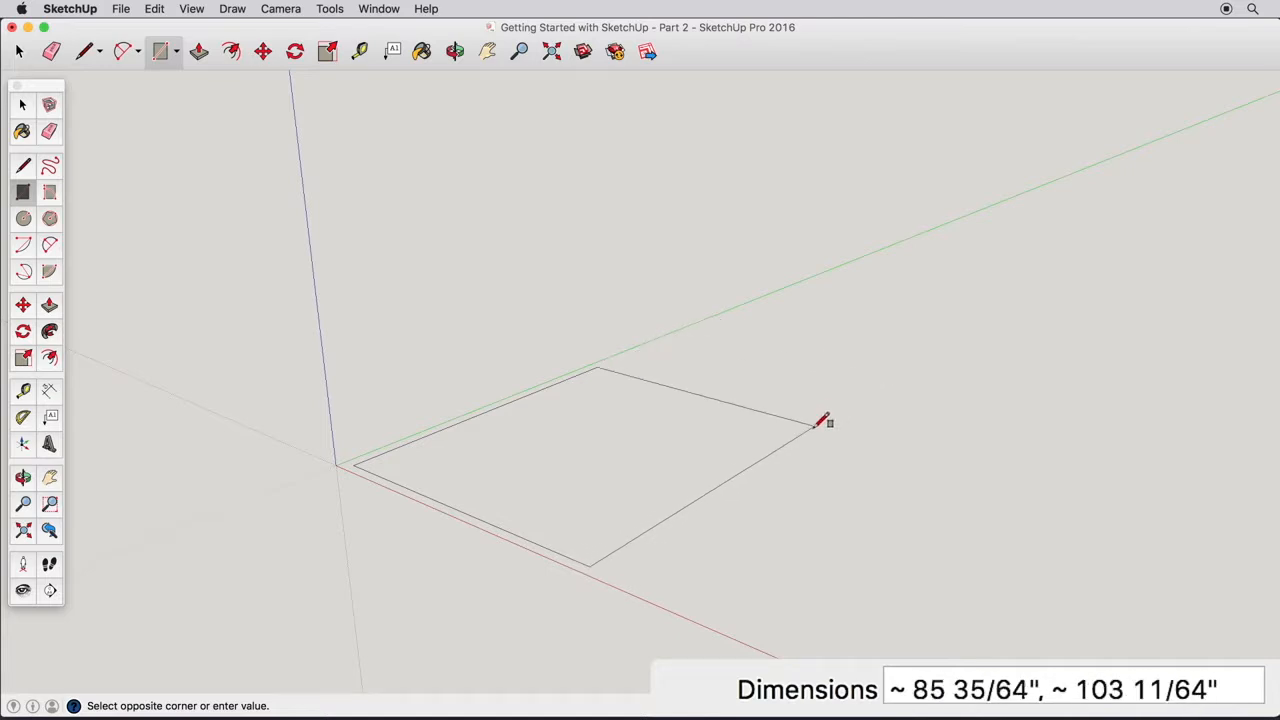
left_click(835, 402)
key("o")
left_click_drag(700, 443, 678, 483)
key("r")
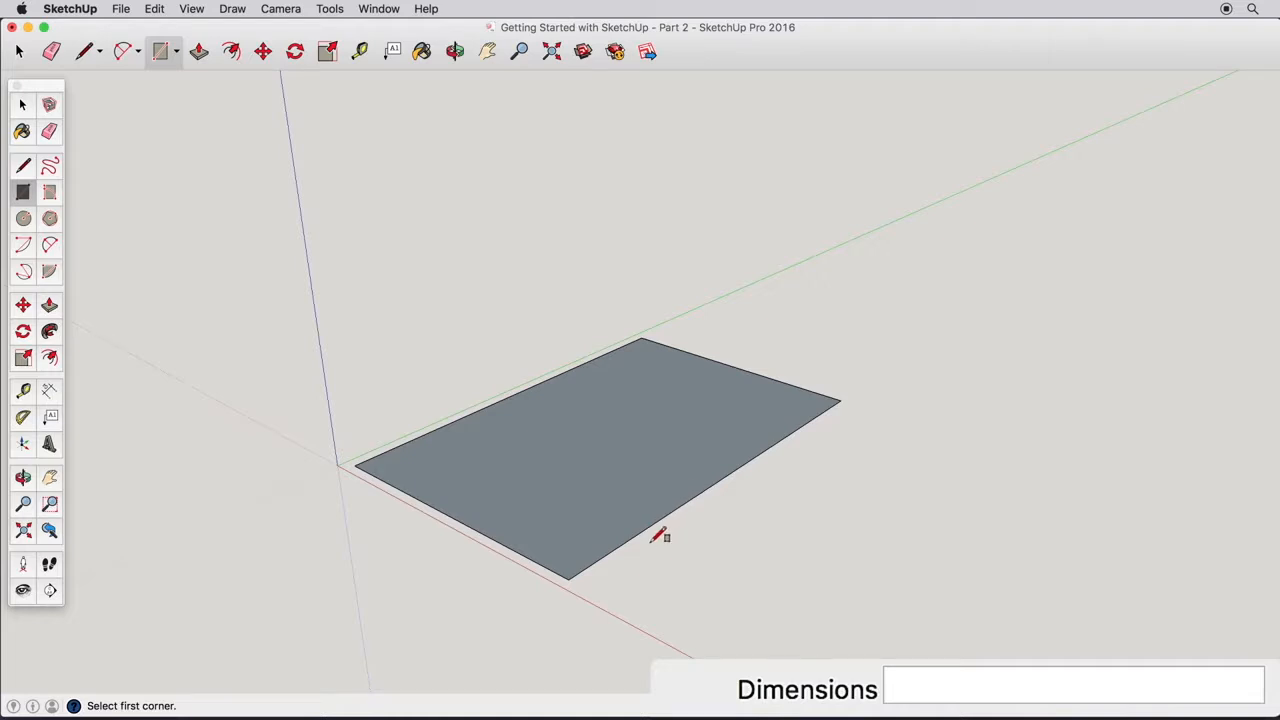
left_click(156, 12)
left_click(175, 30)
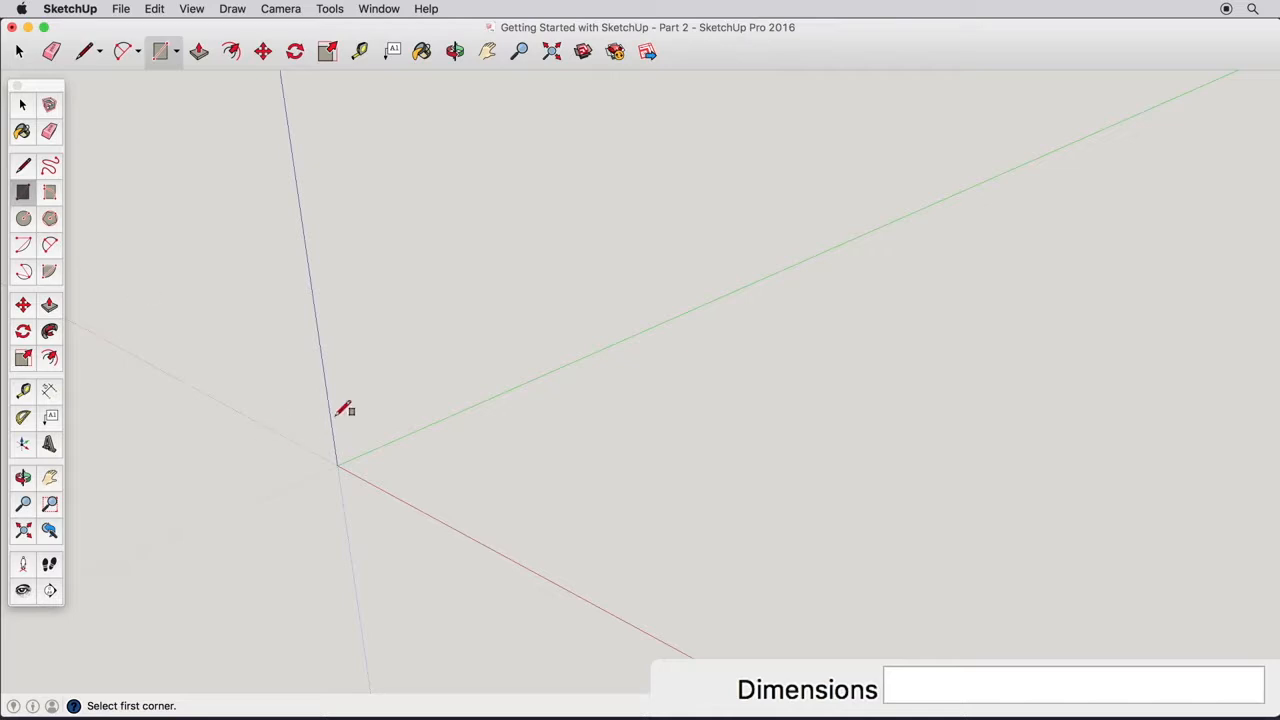
Draw a 10' by 20' rectangle on the ground plane, starting near the origin.
left_click(352, 465)
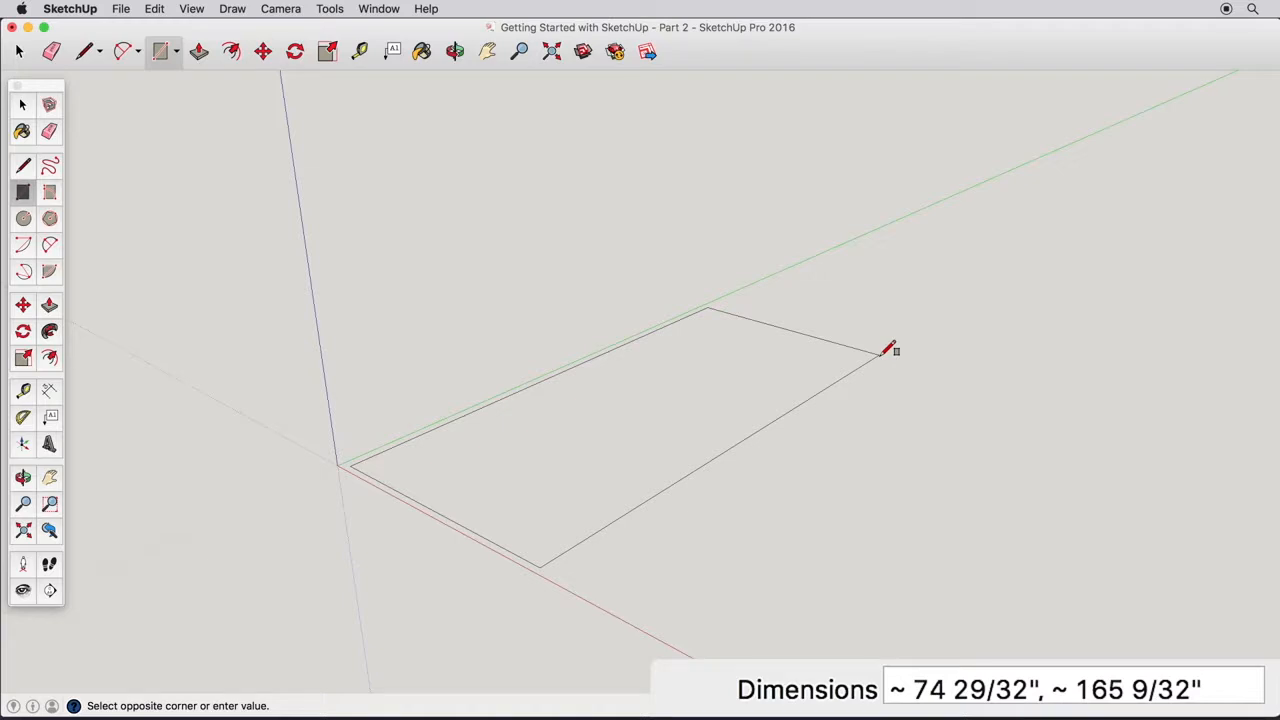
type("10'")
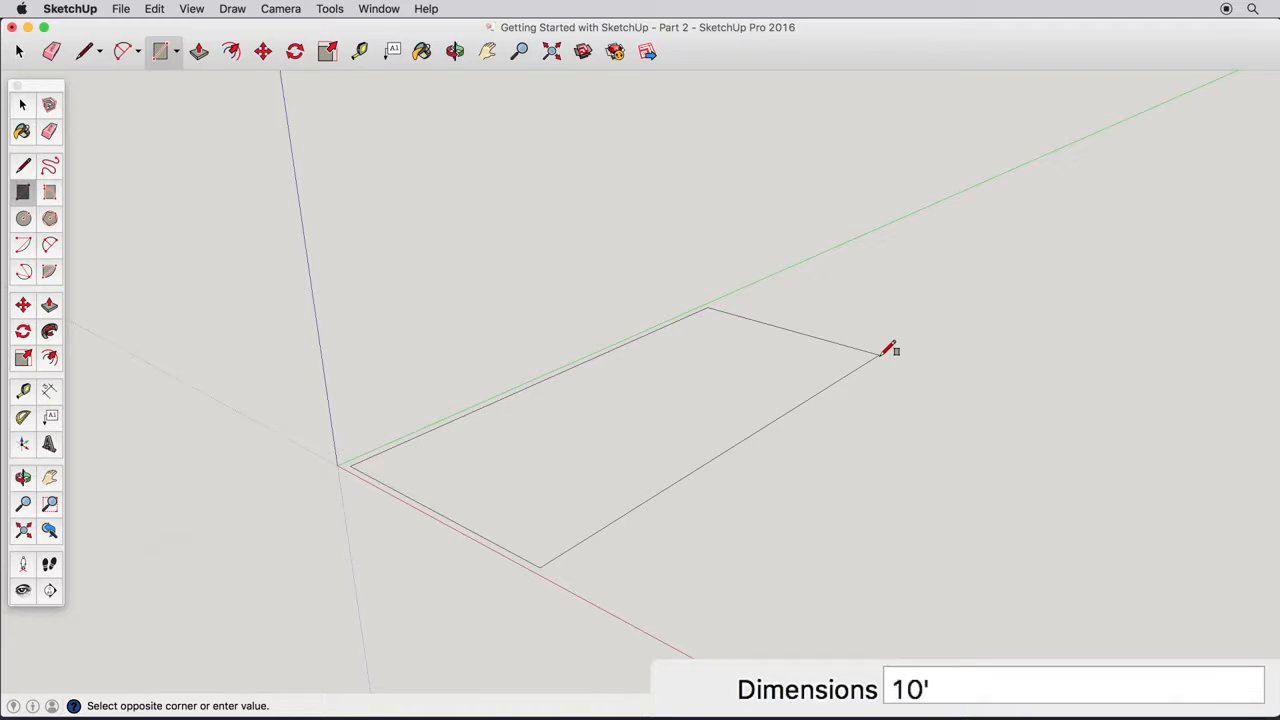
type(",20")
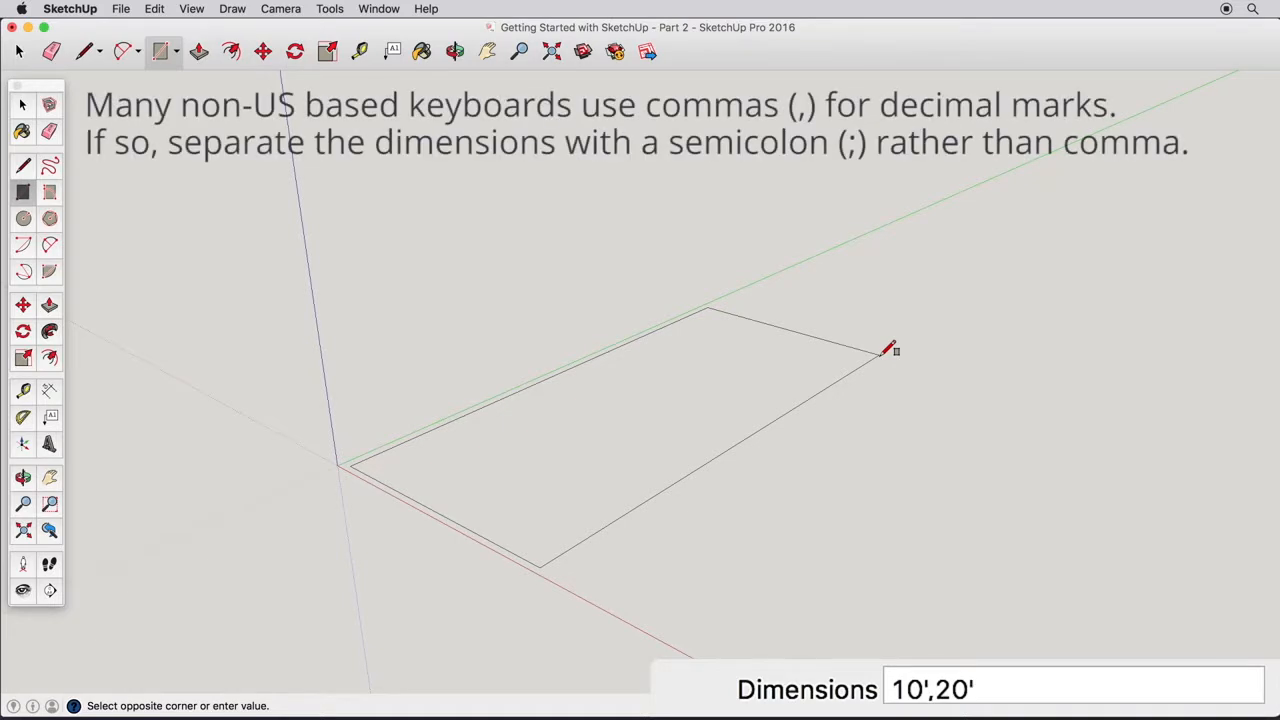
key("Return")
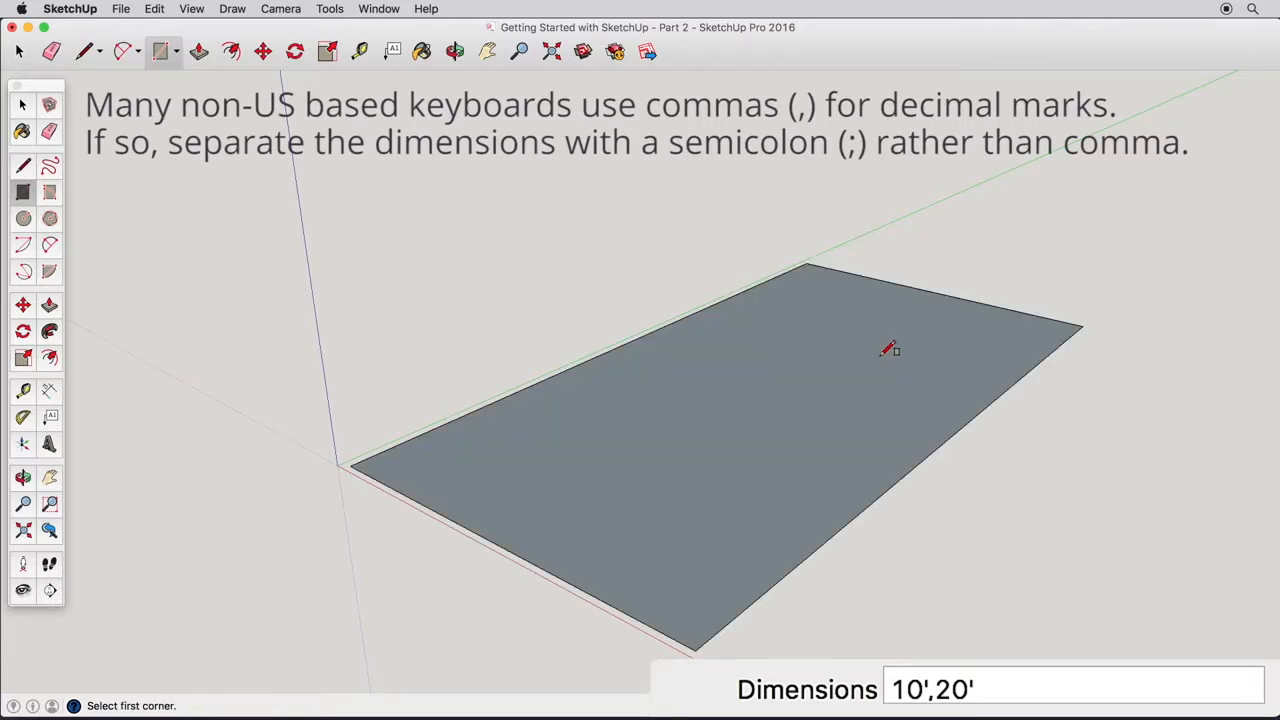
scroll(874, 354, "down", 3)
middle_click_drag(846, 360, 689, 431)
key("r")
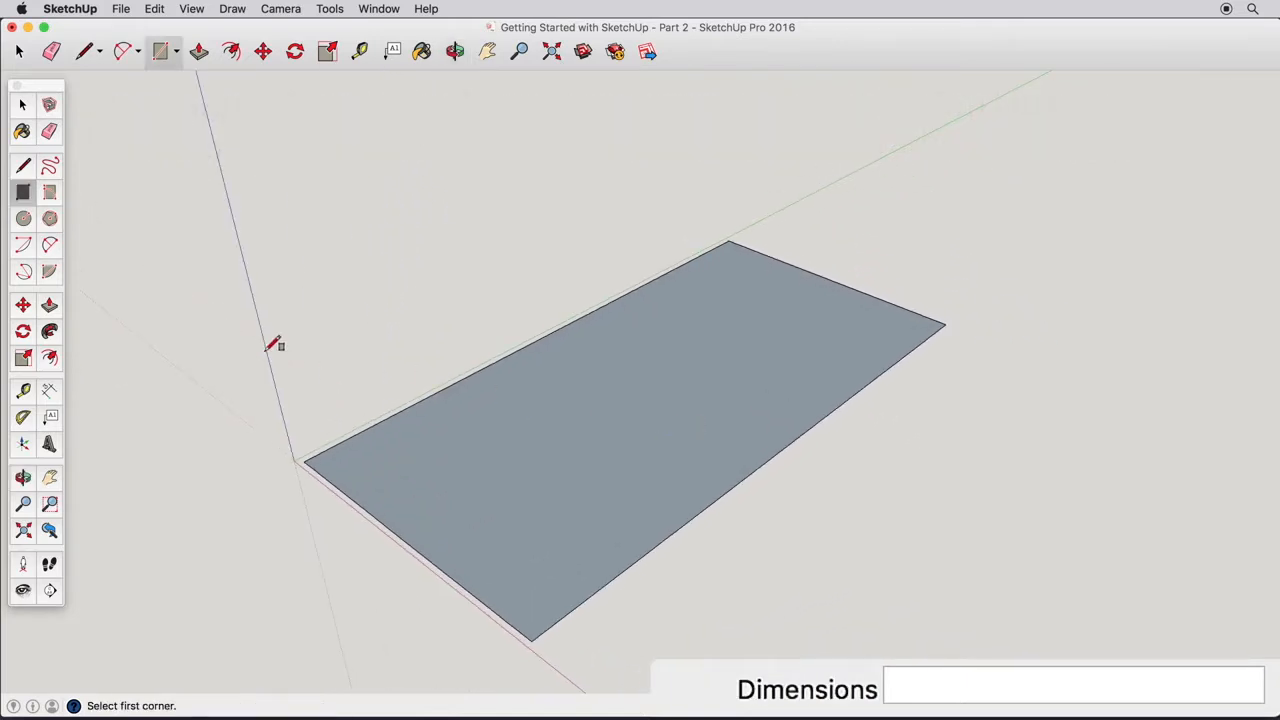
Draw a 2 m line along the red axis, extending outward from the rectangle's corner farthest from the origin.
left_click(23, 164)
left_click(946, 323)
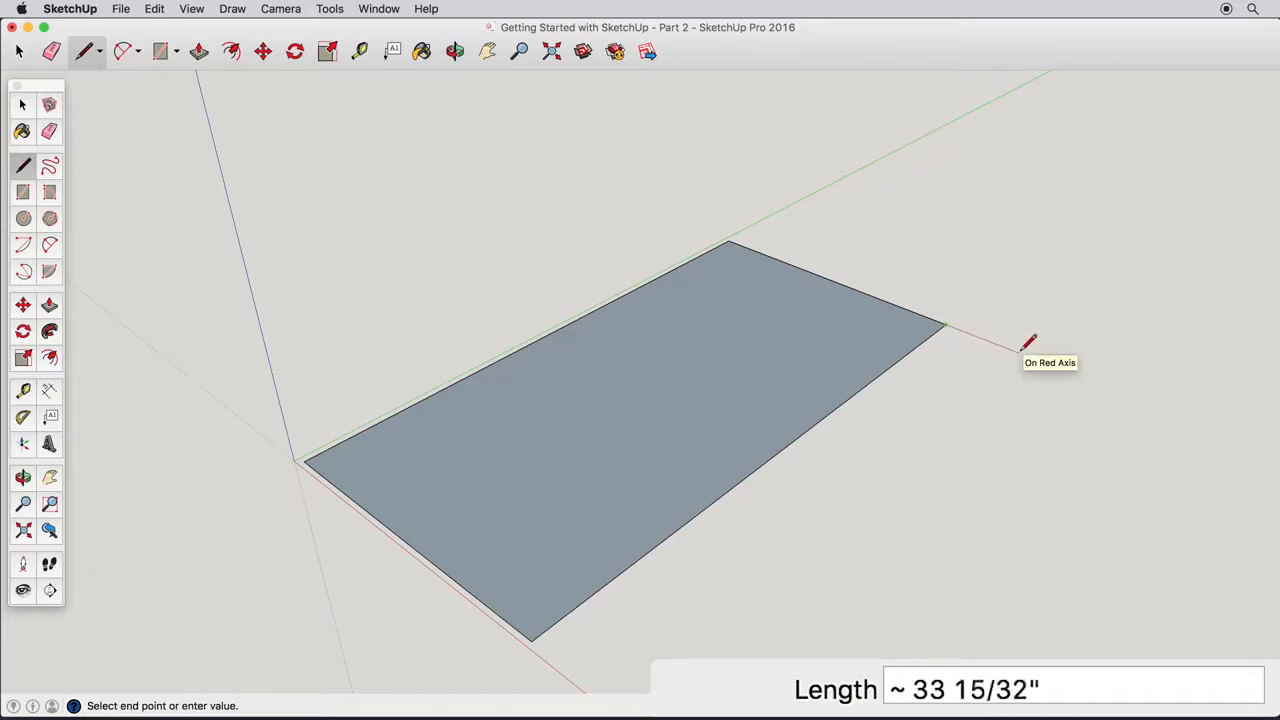
type("2m")
key("Return")
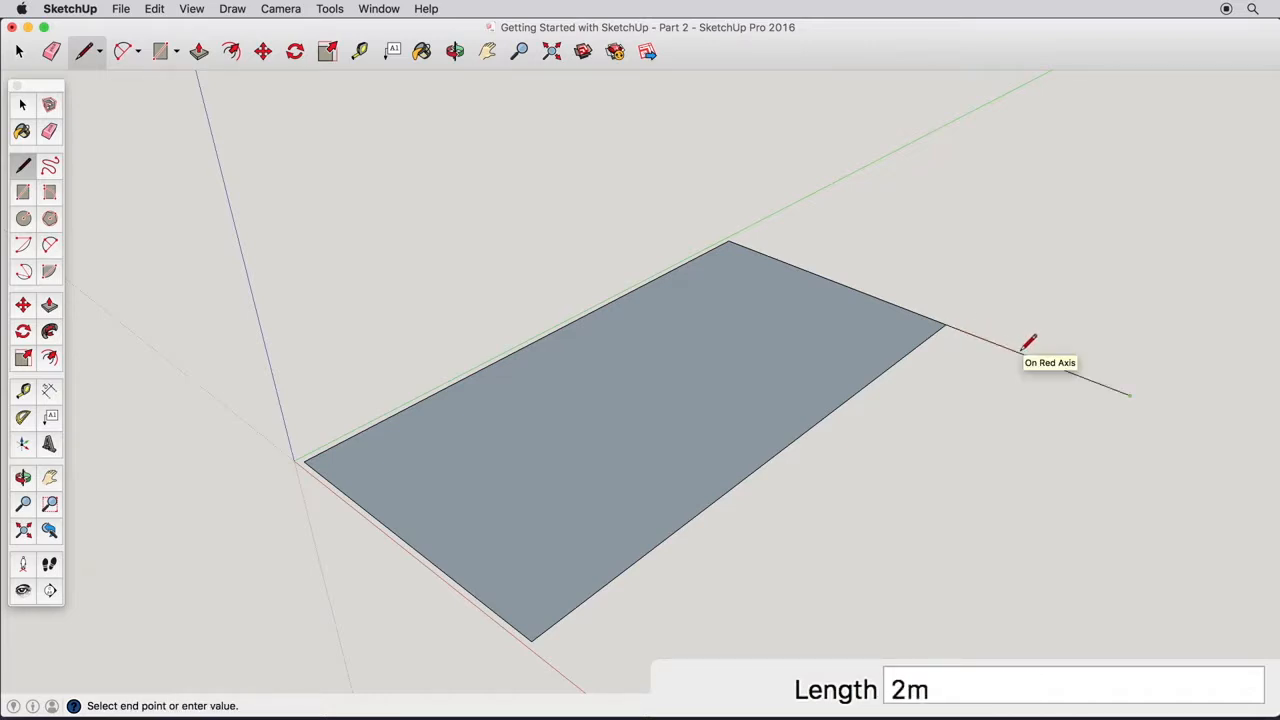
key("o")
left_click_drag(1057, 366, 1083, 354)
middle_click_drag(1083, 354, 981, 351)
scroll(981, 351, "down", 3)
mouse_move(859, 380)
middle_mouse_down()
mouse_move(962, 437)
mouse_move(863, 386)
middle_mouse_up()
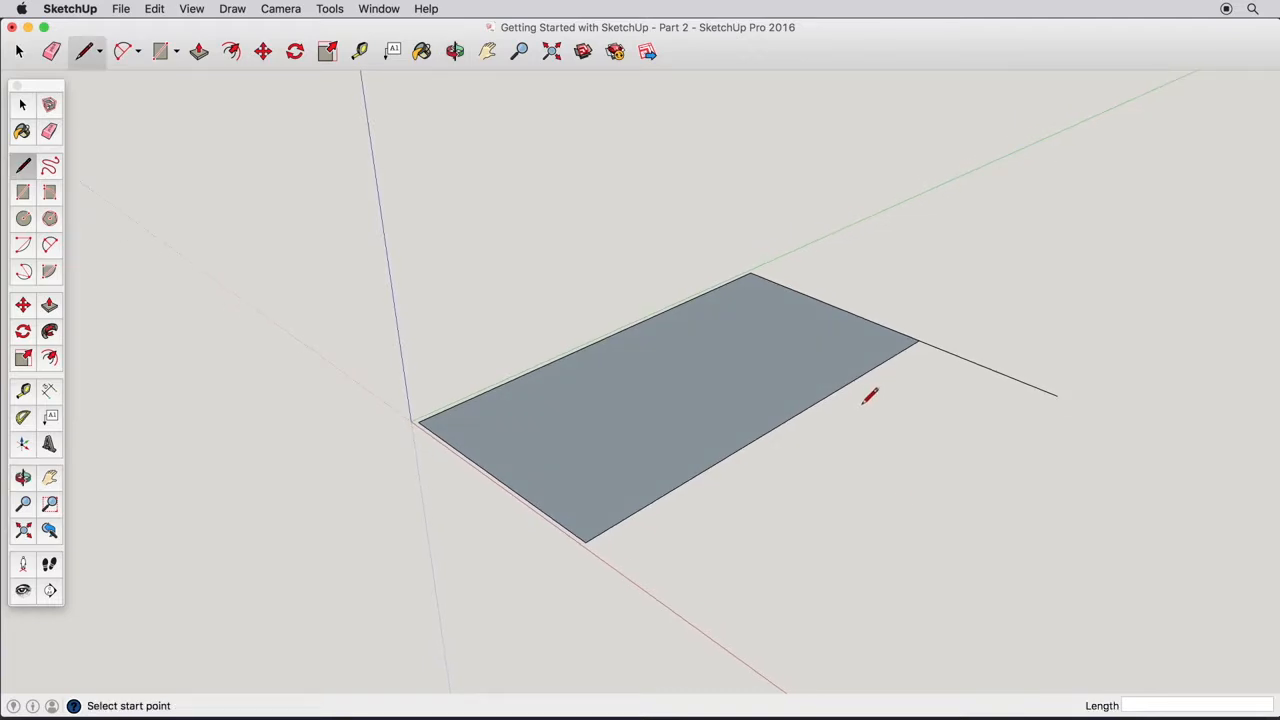
left_click(1059, 395)
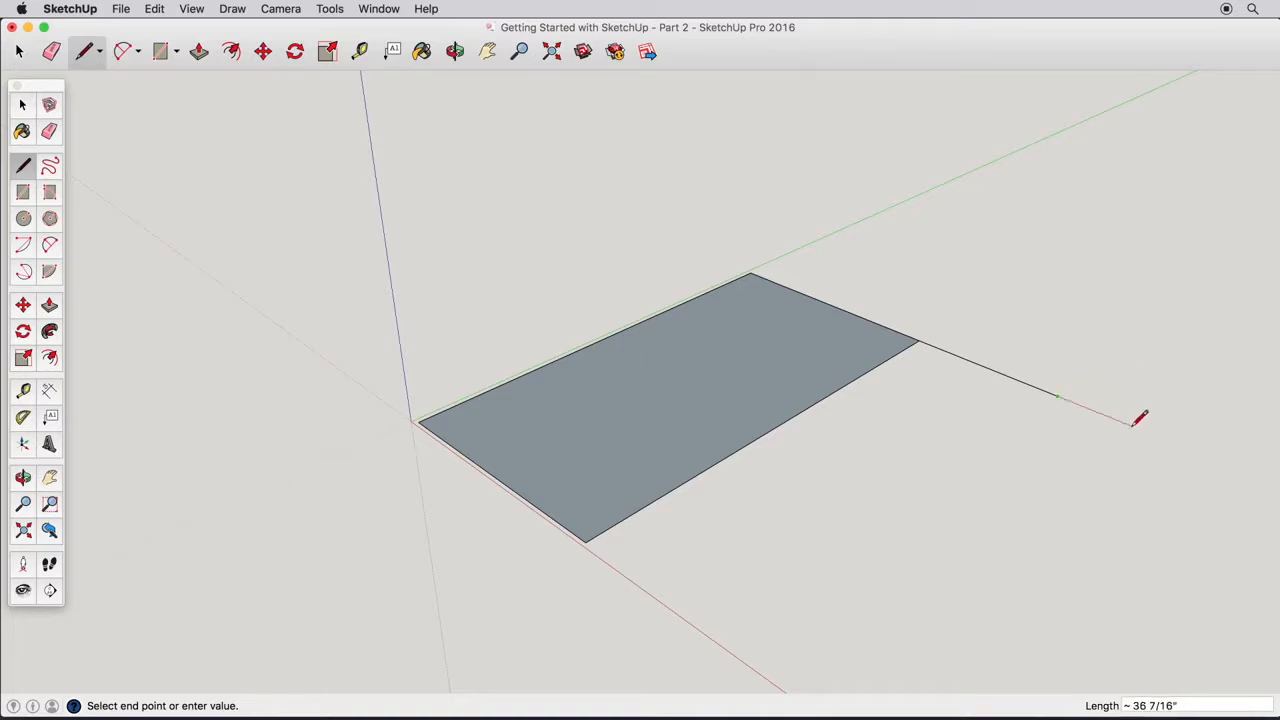
key("Escape")
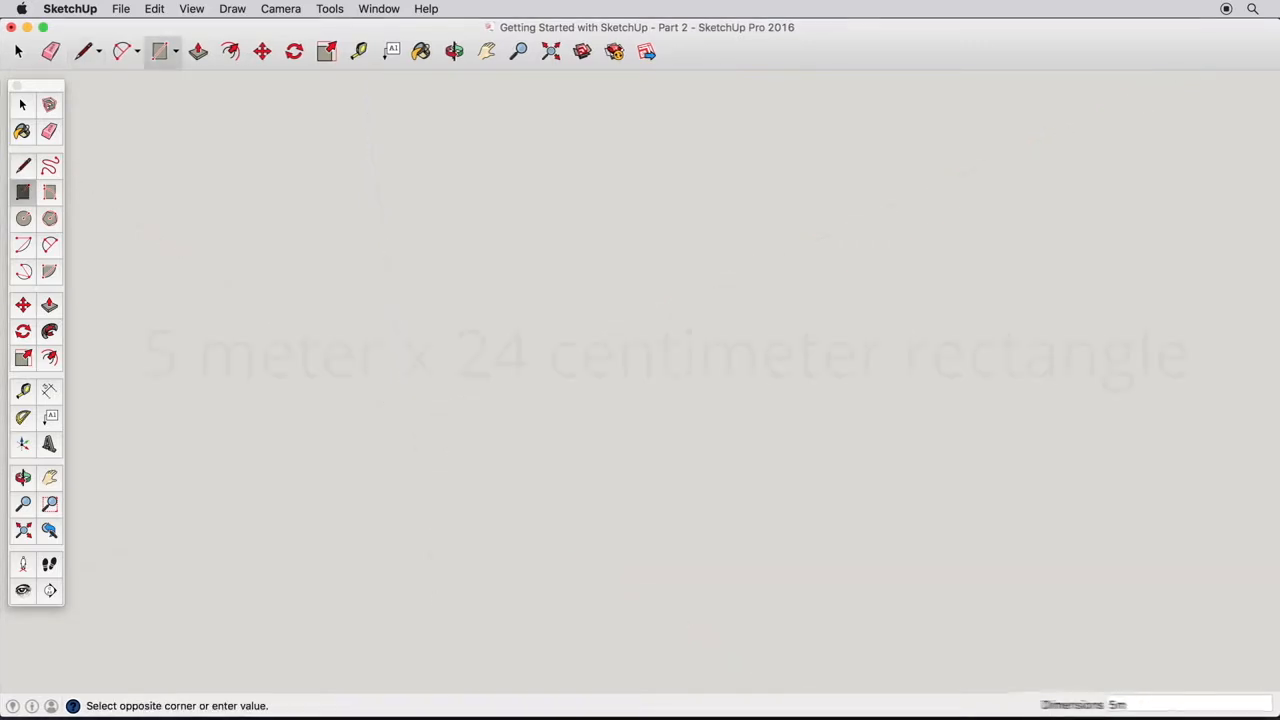
Draw one rectangle with dimensions 5m by 24cm and another with dimensions 6'3" by 7.5'.
type(",24")
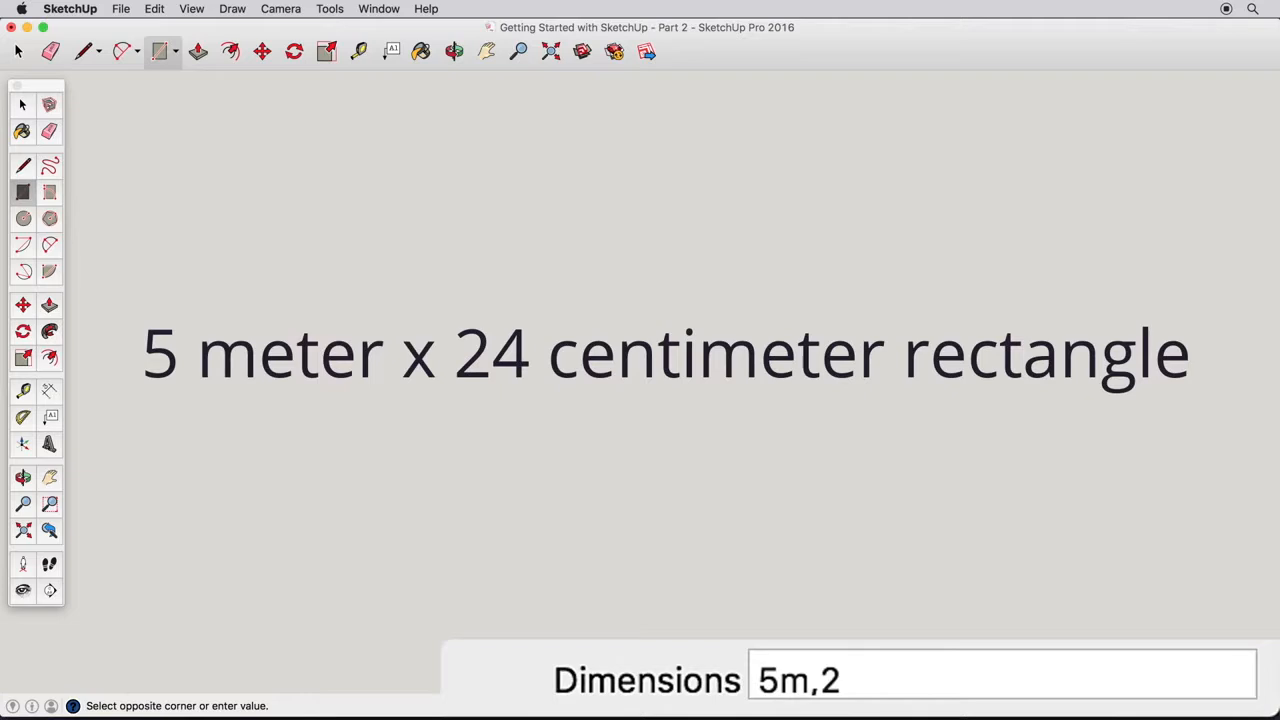
type("cm")
key("Return")
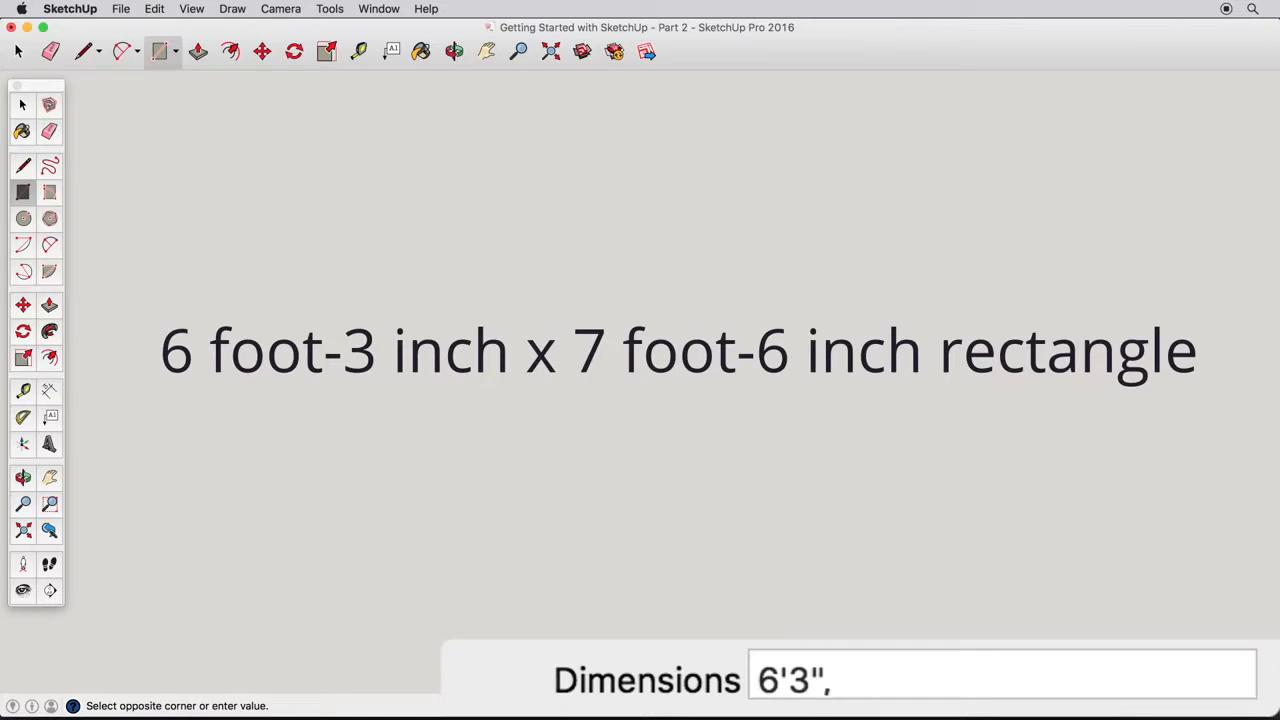
type("5'")
key("Return")
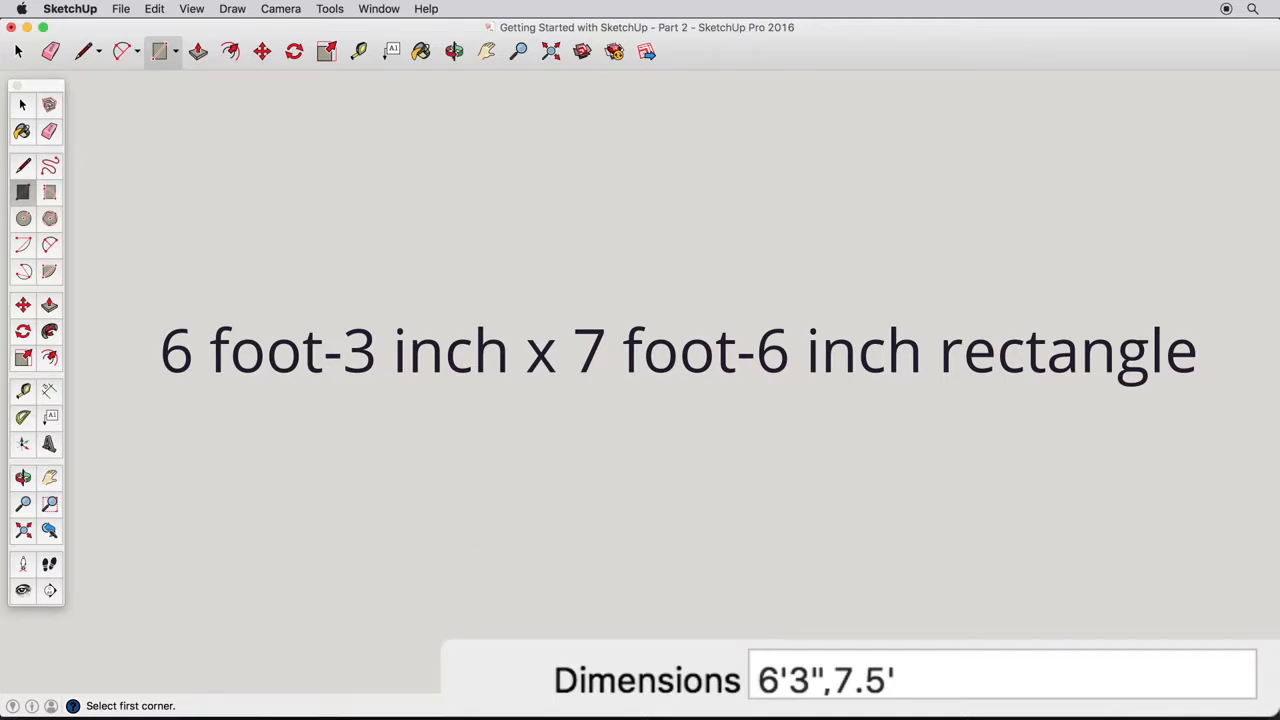
Select the rectangle together with its attached line and delete them.
key("space")
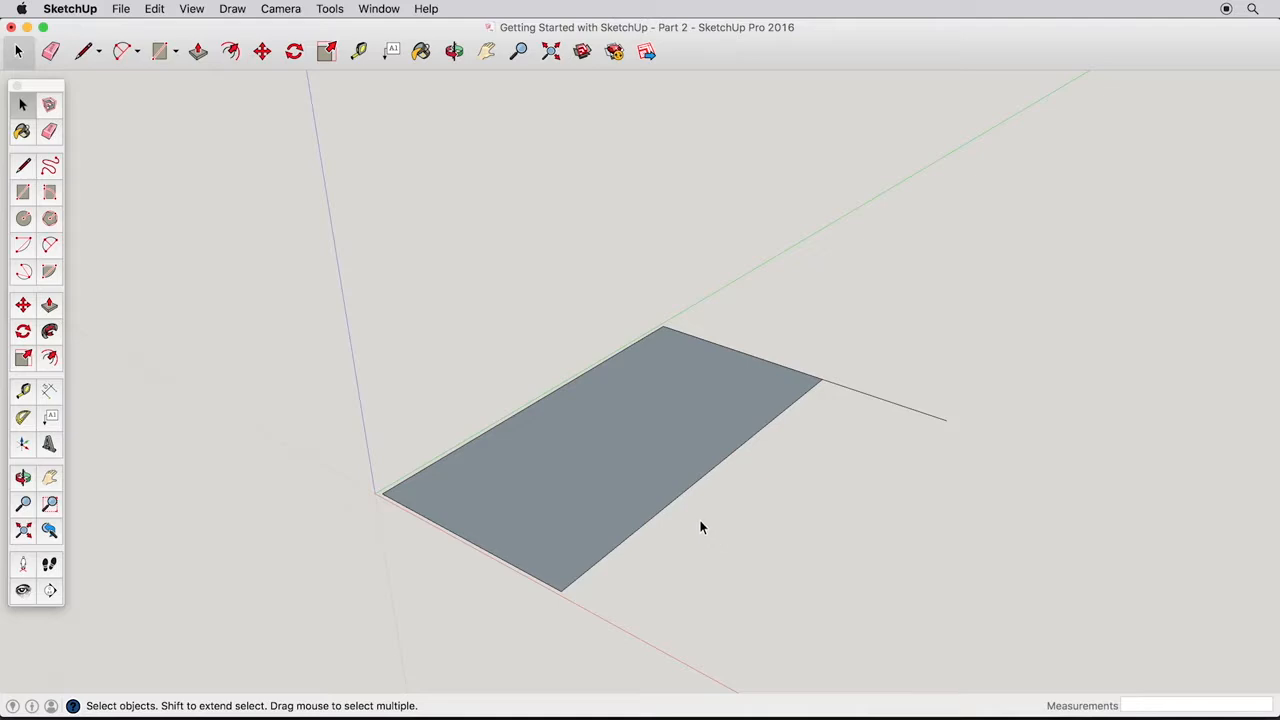
left_click_drag(211, 274, 1104, 650)
key("Delete")
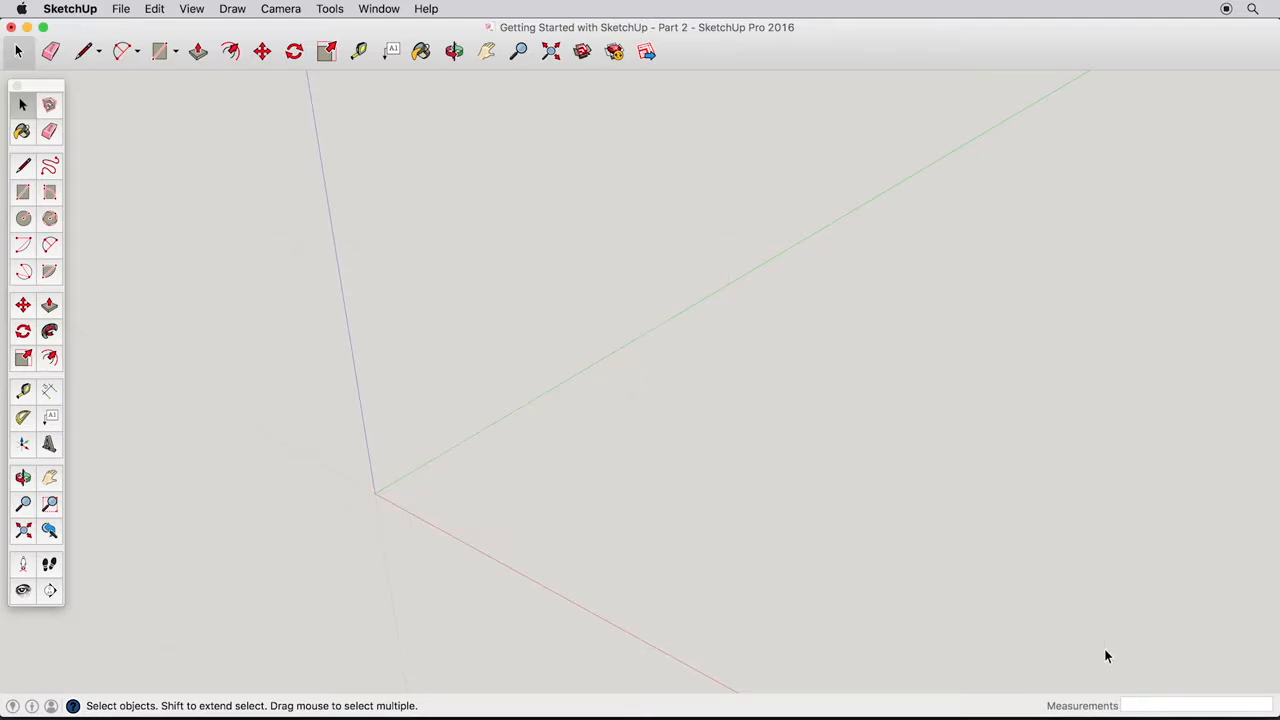
Draw a 12' by 30' rectangle on the ground plane starting at the origin.
left_click(22, 191)
left_click(377, 491)
type("12',30")
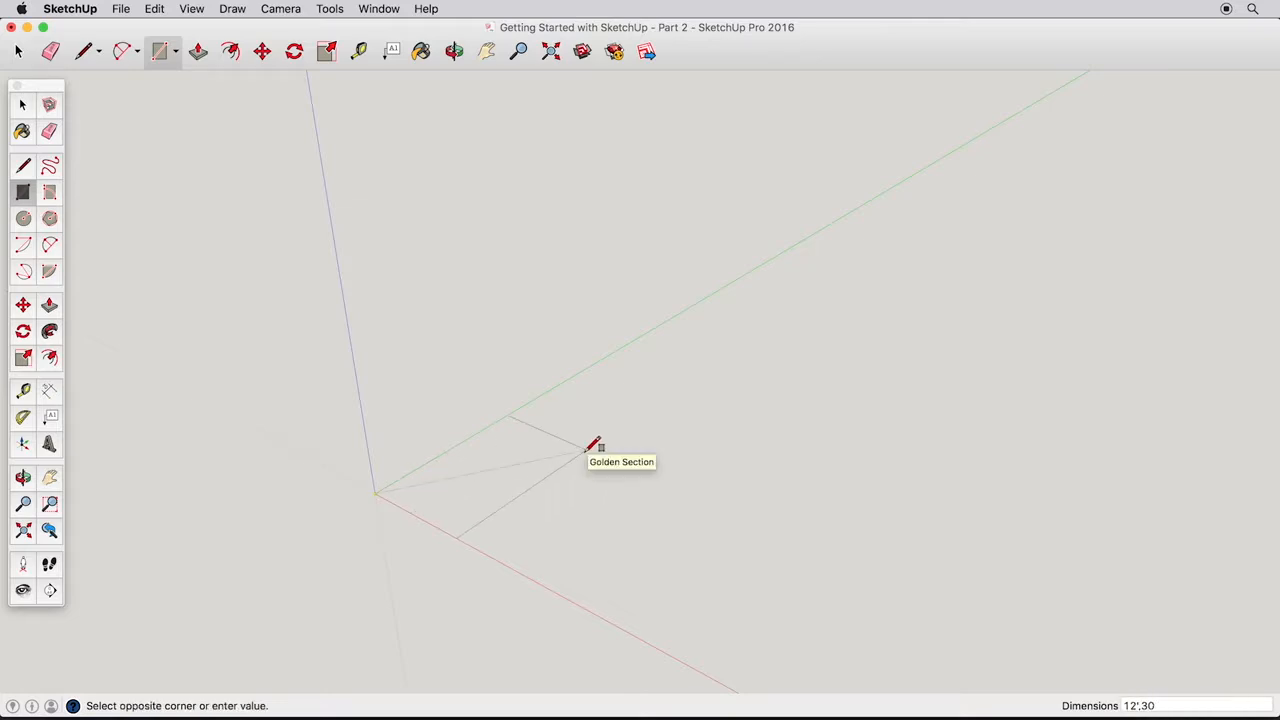
type("'")
key("Return")
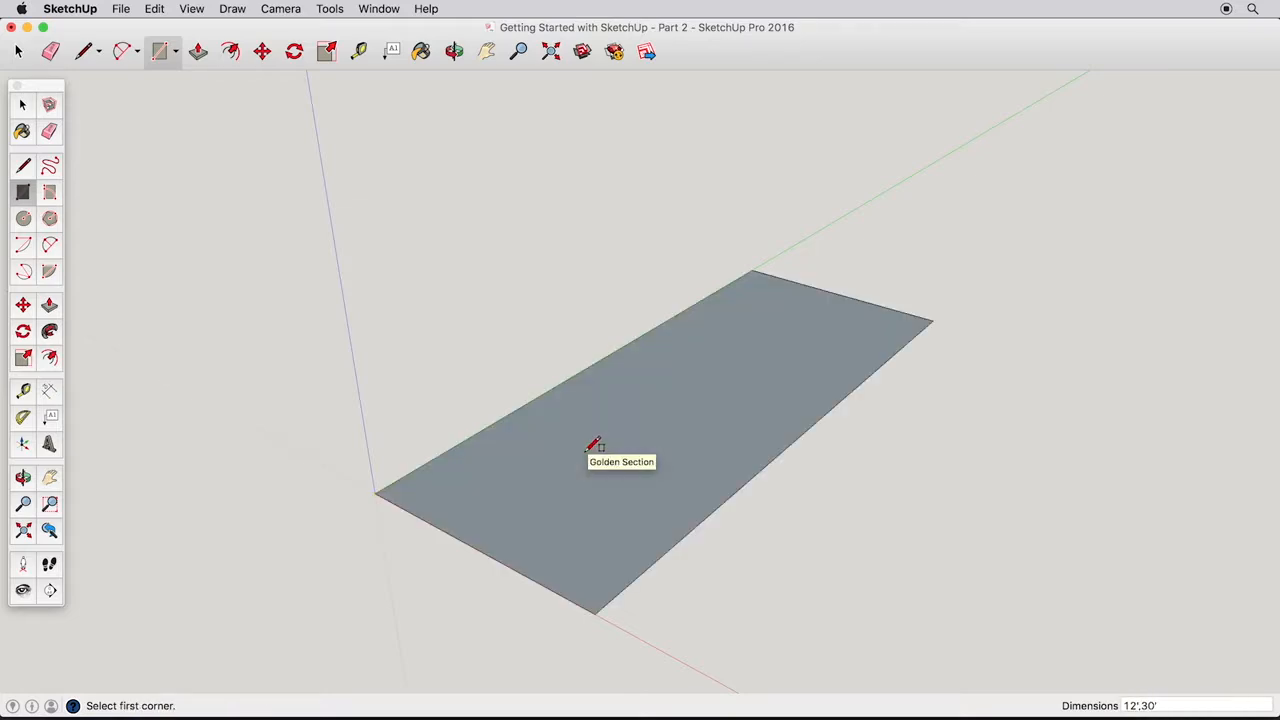
Add a 20' by 10' rectangle from the first rectangle's far outer corner and erase the edge between them to form an L-shaped face.
left_click(934, 320)
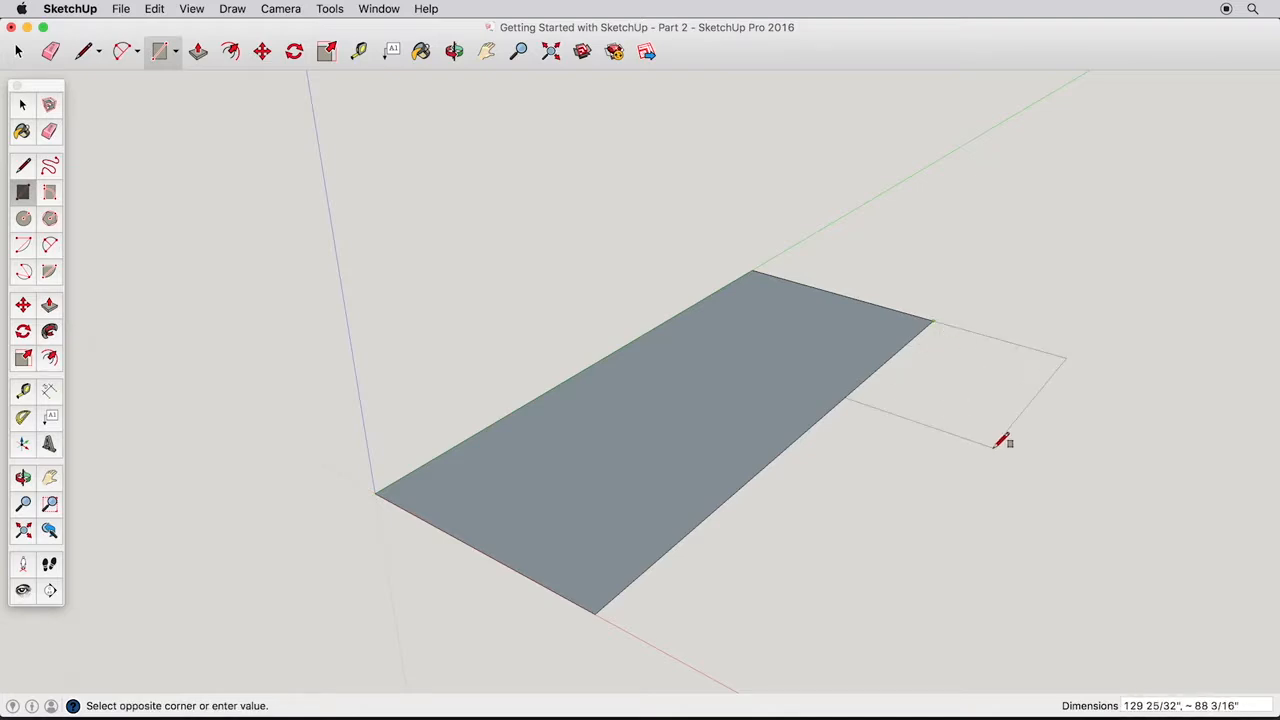
type("20',10")
key("Return")
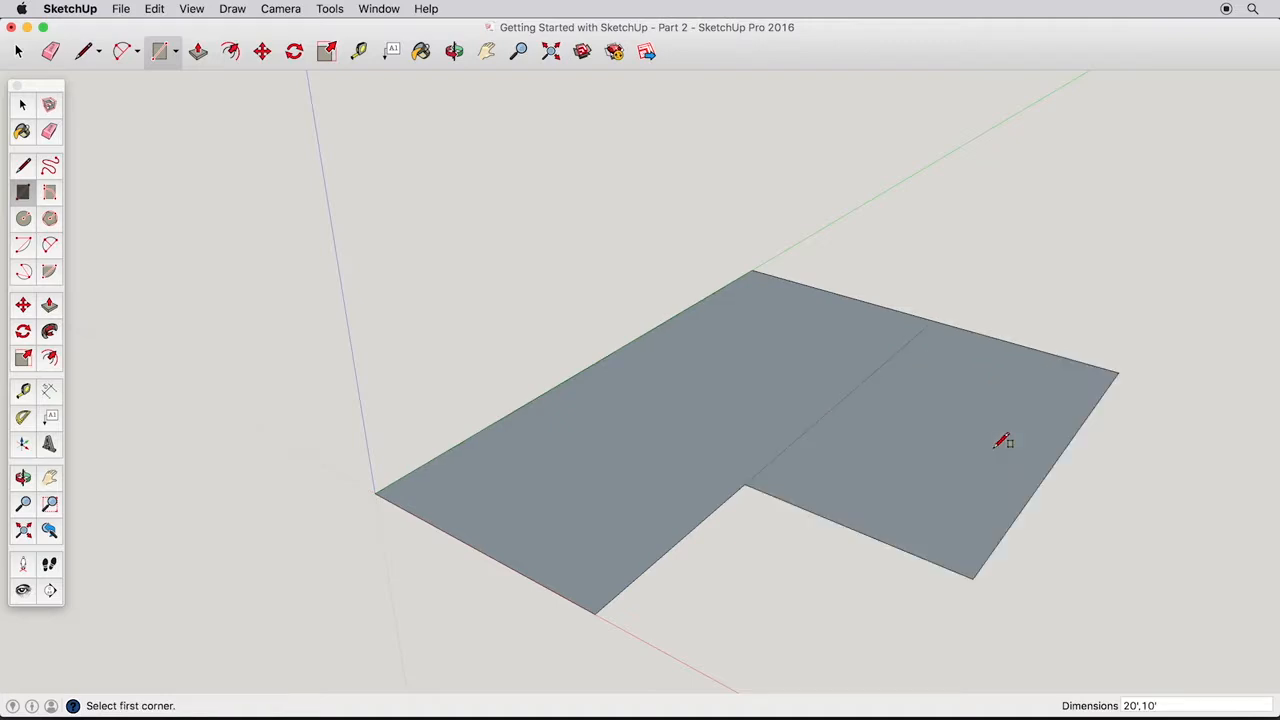
left_click(49, 131)
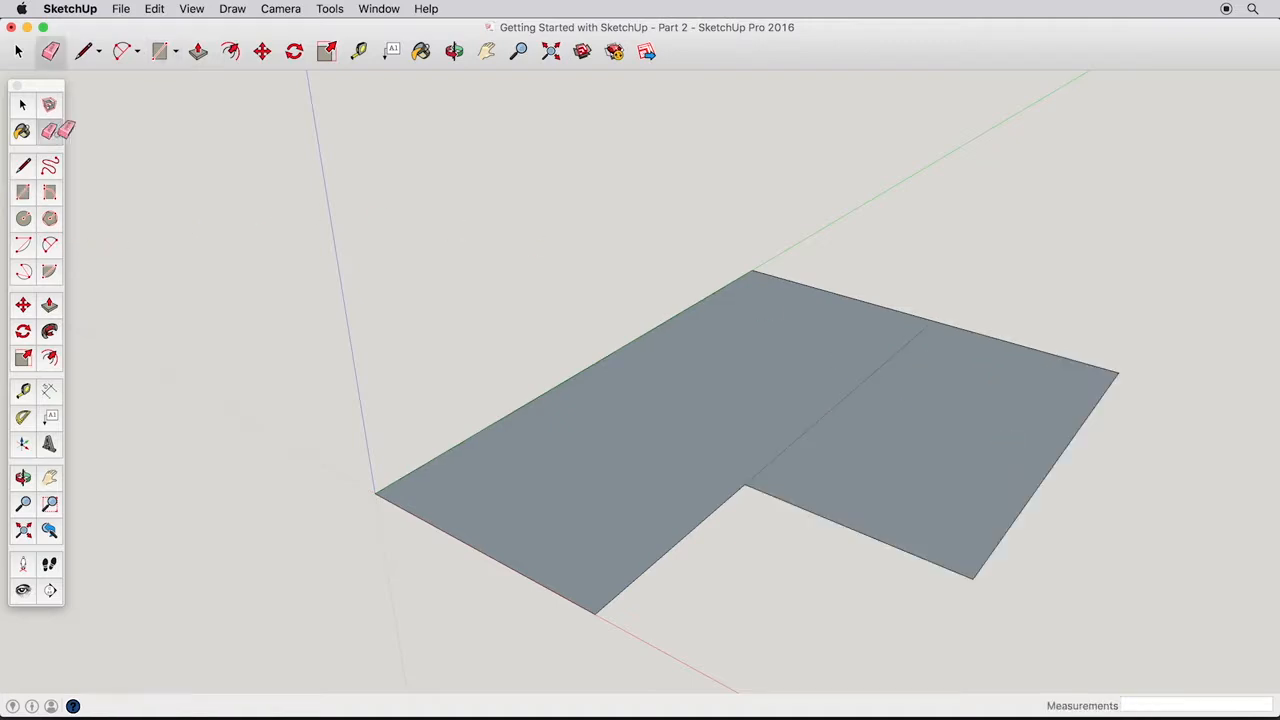
left_click(826, 423)
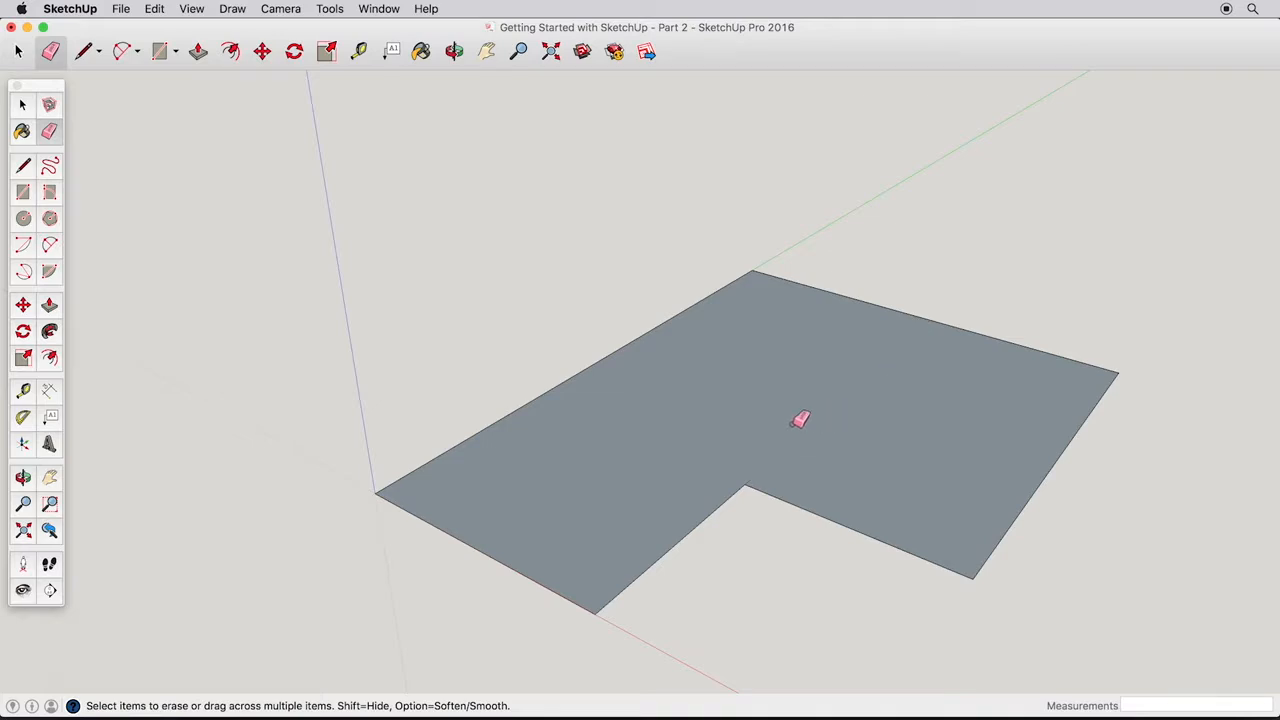
Push/Pull the L-shaped face up 10'.
left_click(49, 305)
middle_click_drag(857, 478, 814, 463)
left_click_drag(851, 480, 853, 284)
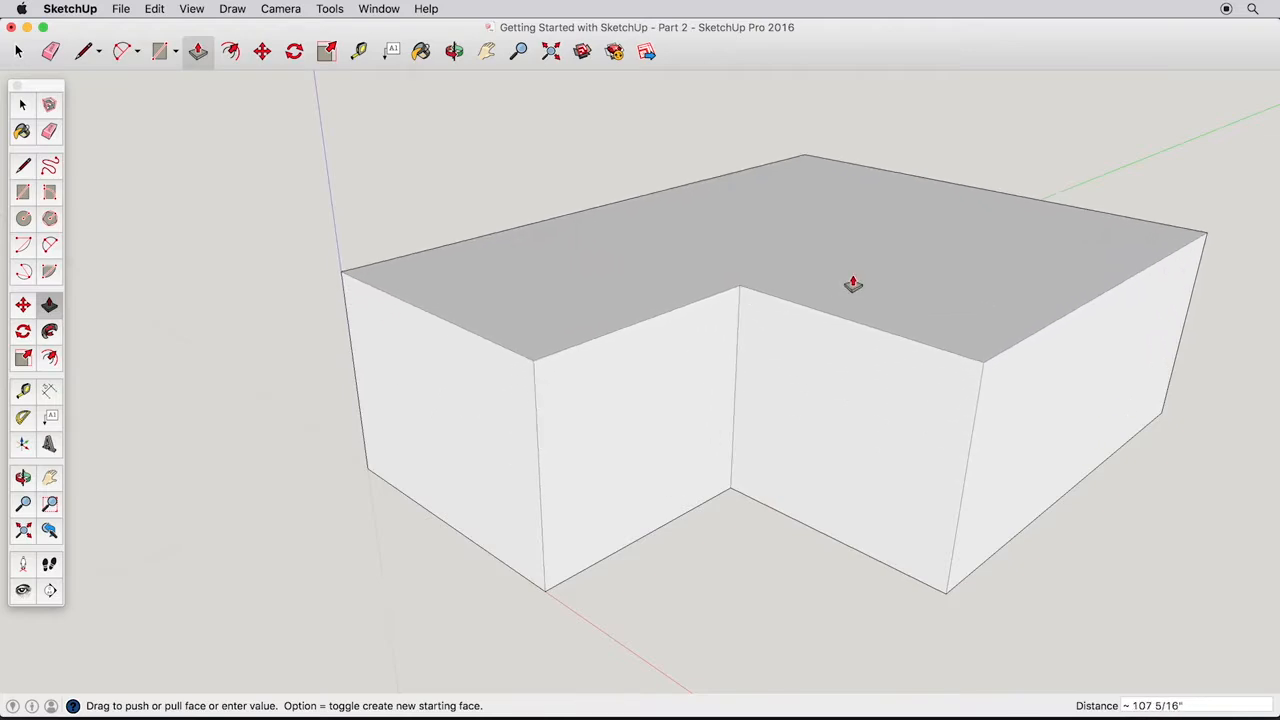
type("10'")
key("Return")
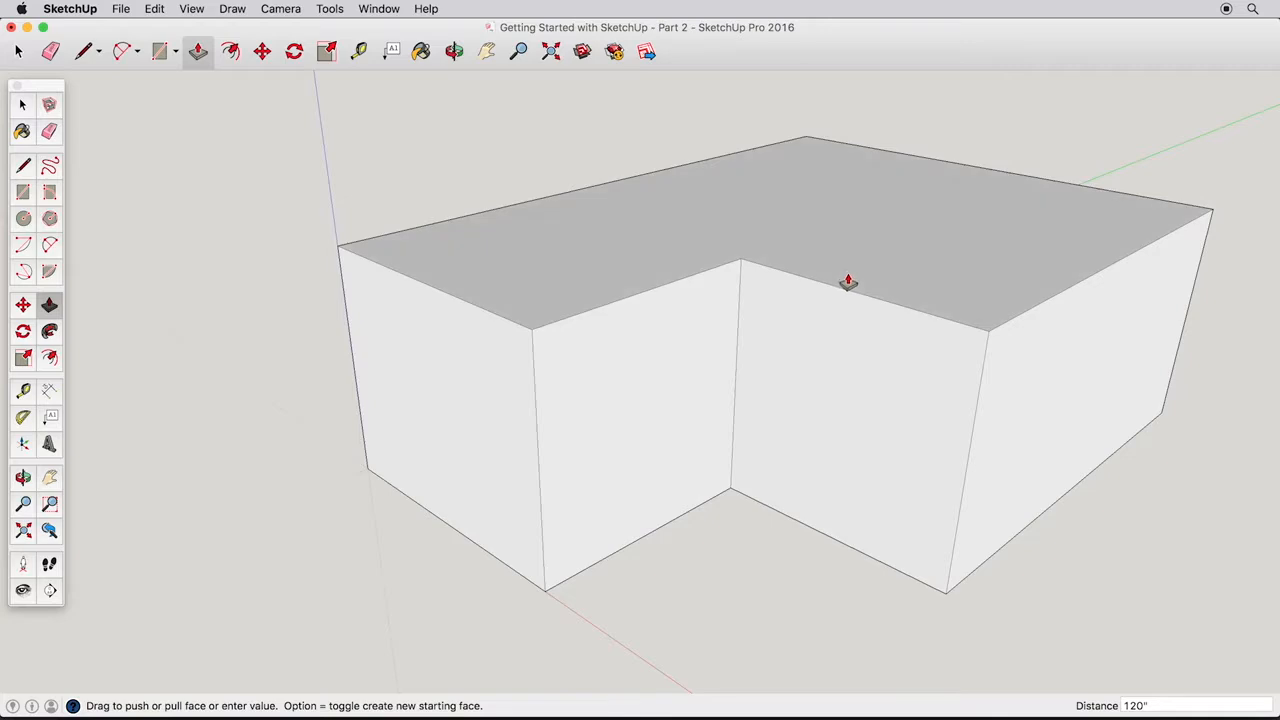
Draw an L-shaped ridge line on the top face between the end edges' midpoints, and connect its corner to the outer back corner.
left_click(24, 166)
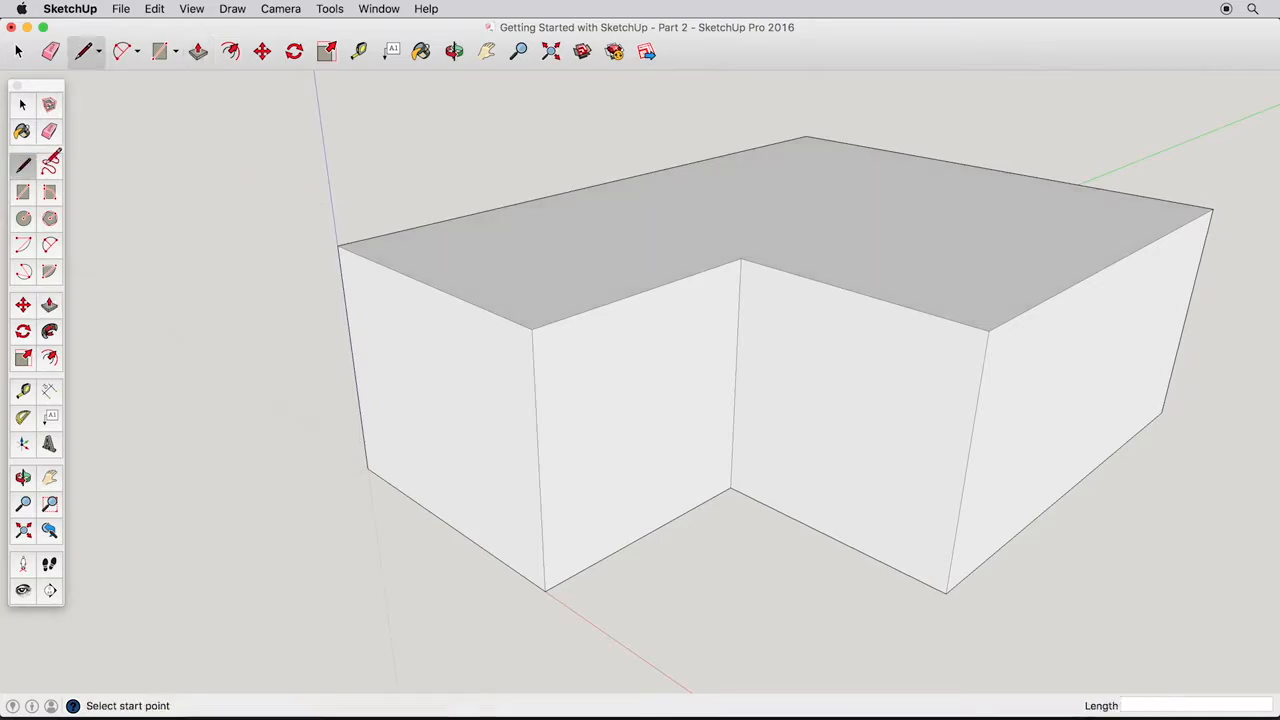
middle_click_drag(770, 263, 705, 456)
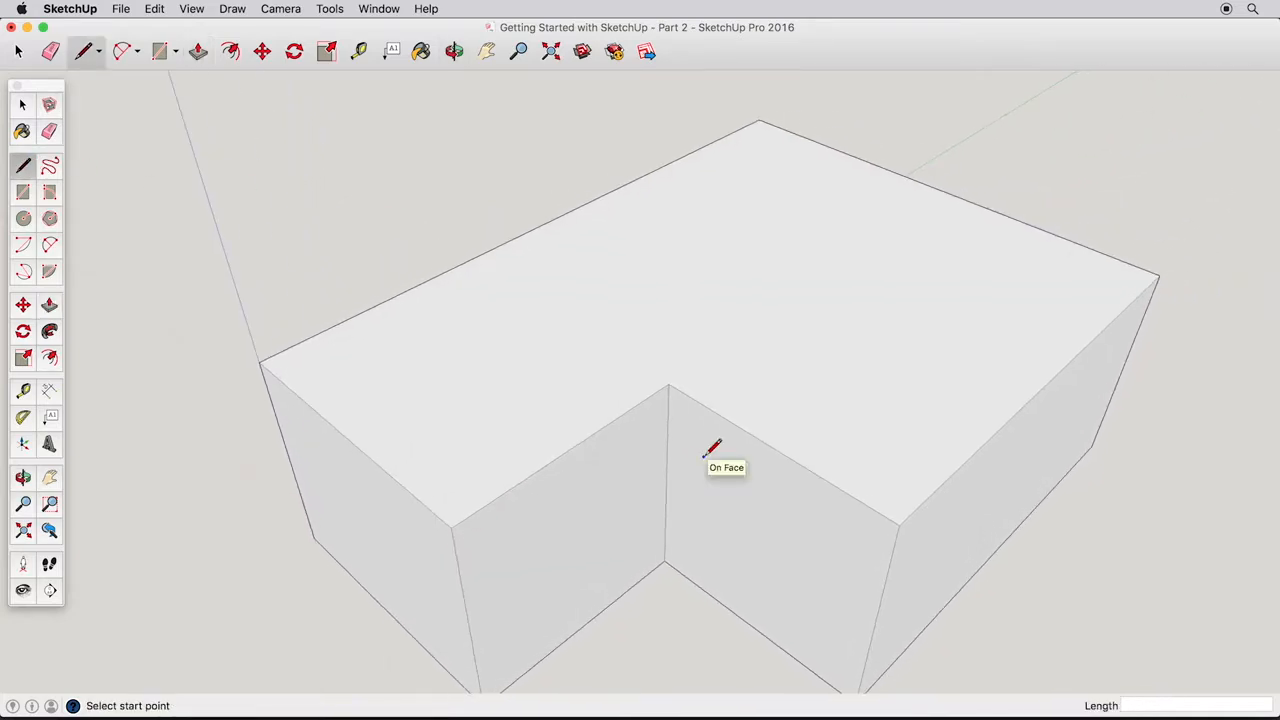
left_click(348, 435)
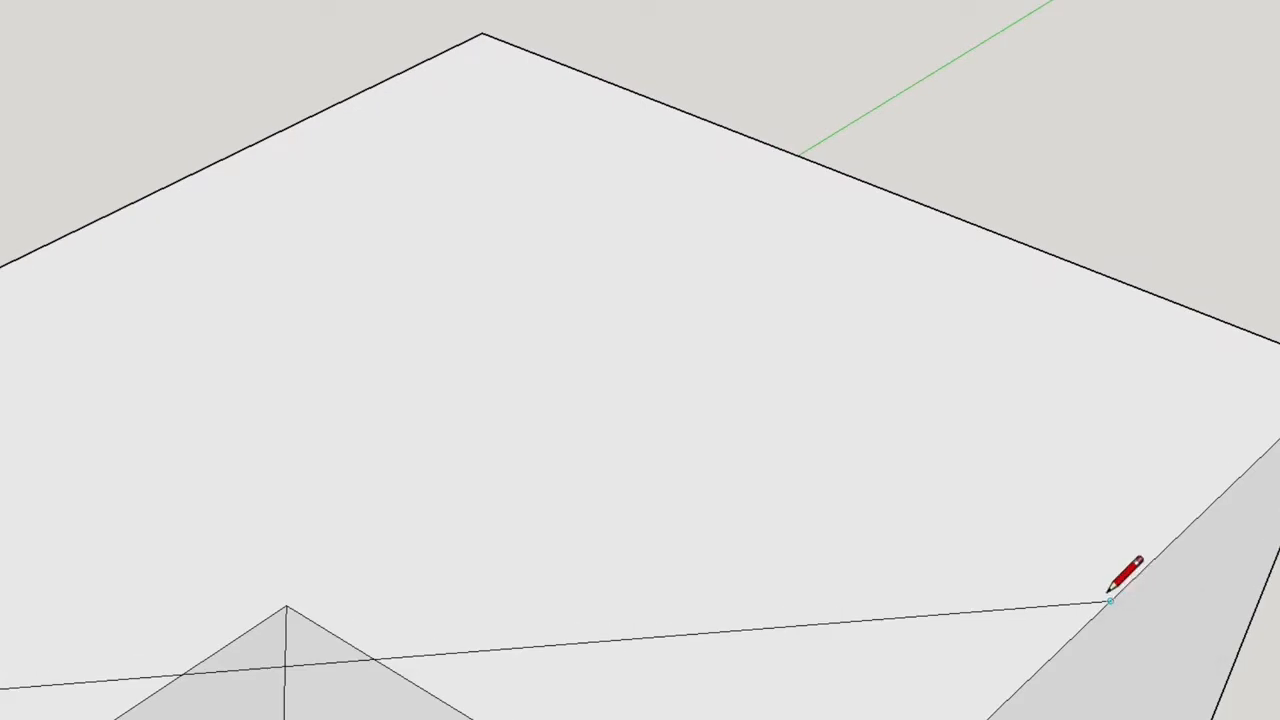
left_click(403, 263)
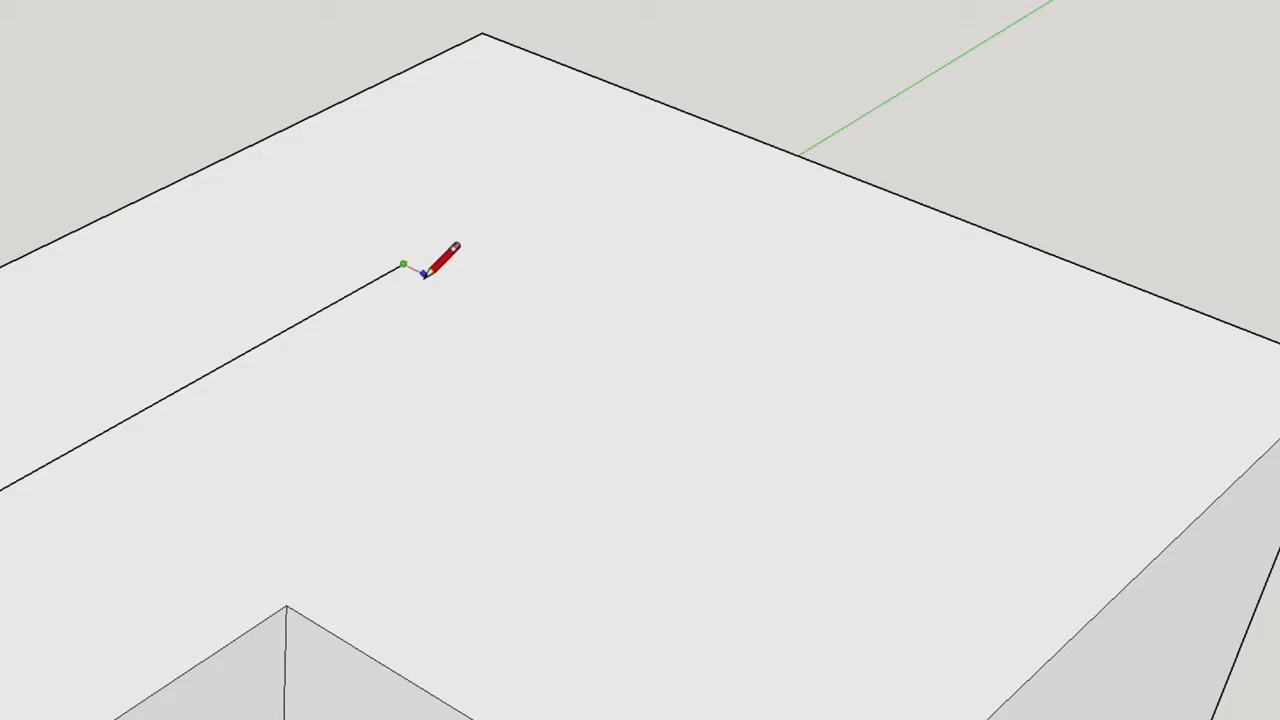
left_click(1112, 599)
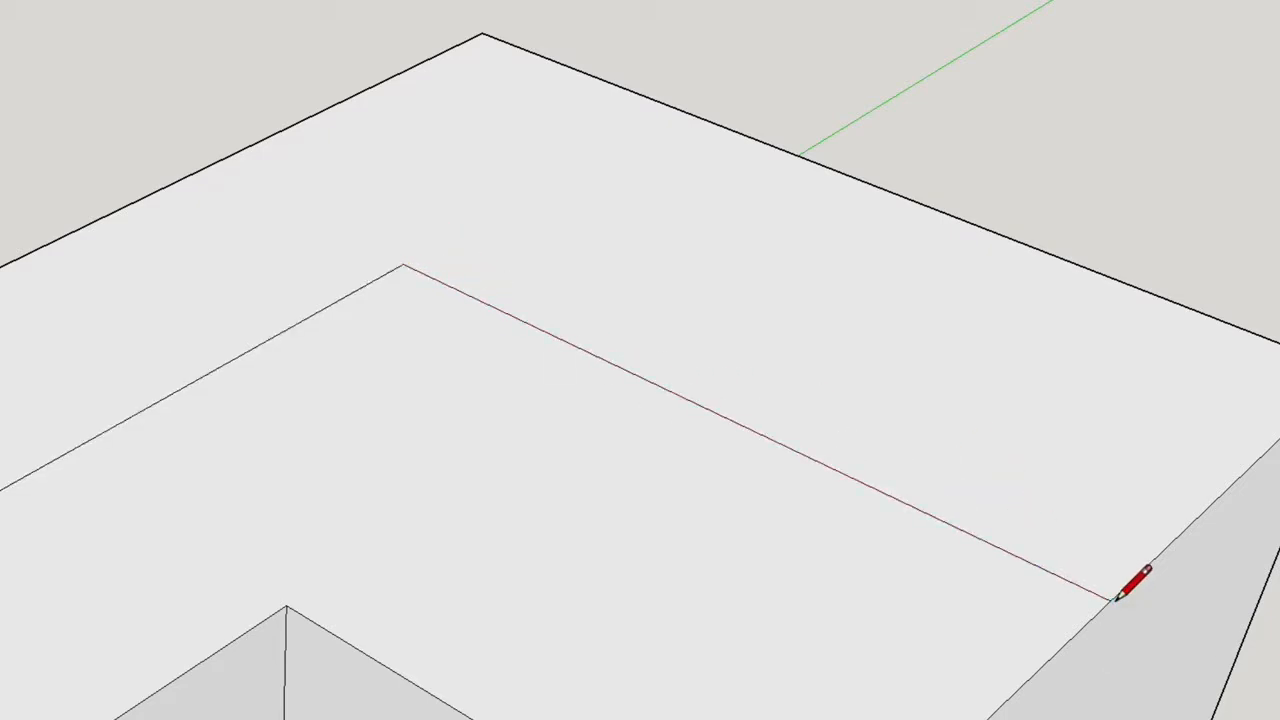
left_click(403, 264)
left_click(482, 36)
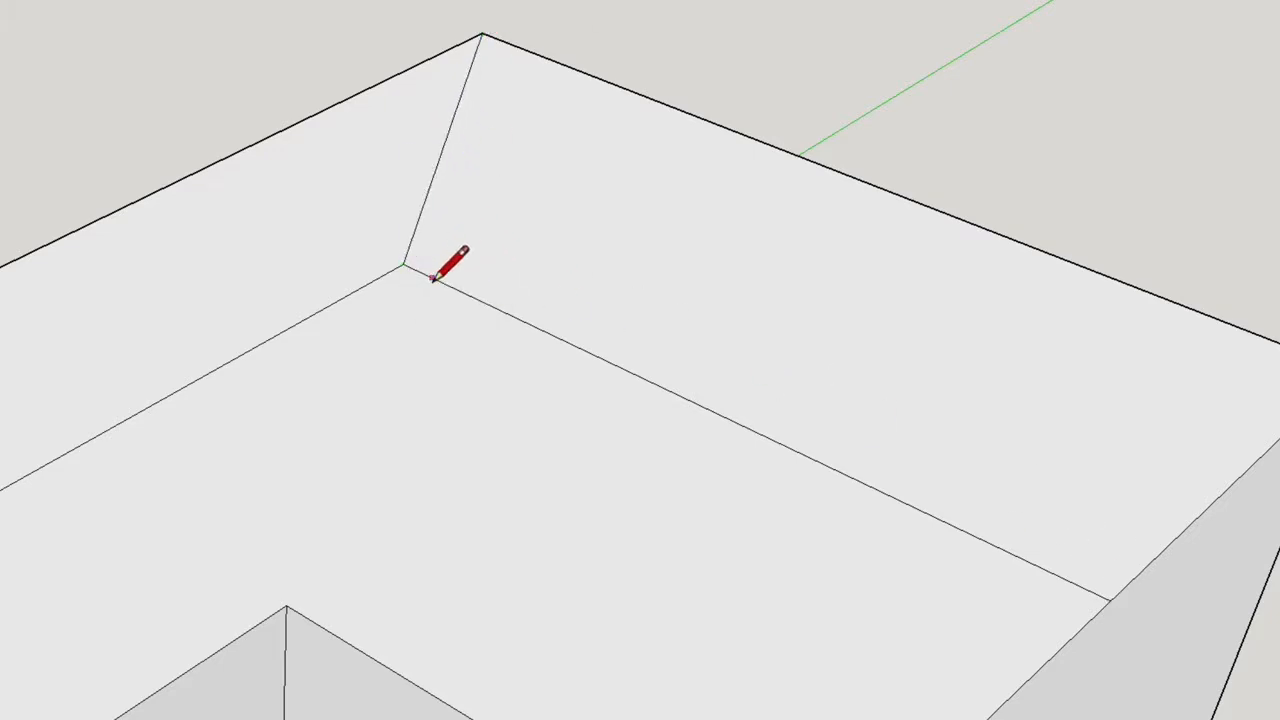
Draw a line on the top face from the ridge line's corner to the inner corner of the L.
left_click(405, 264)
left_click(286, 606)
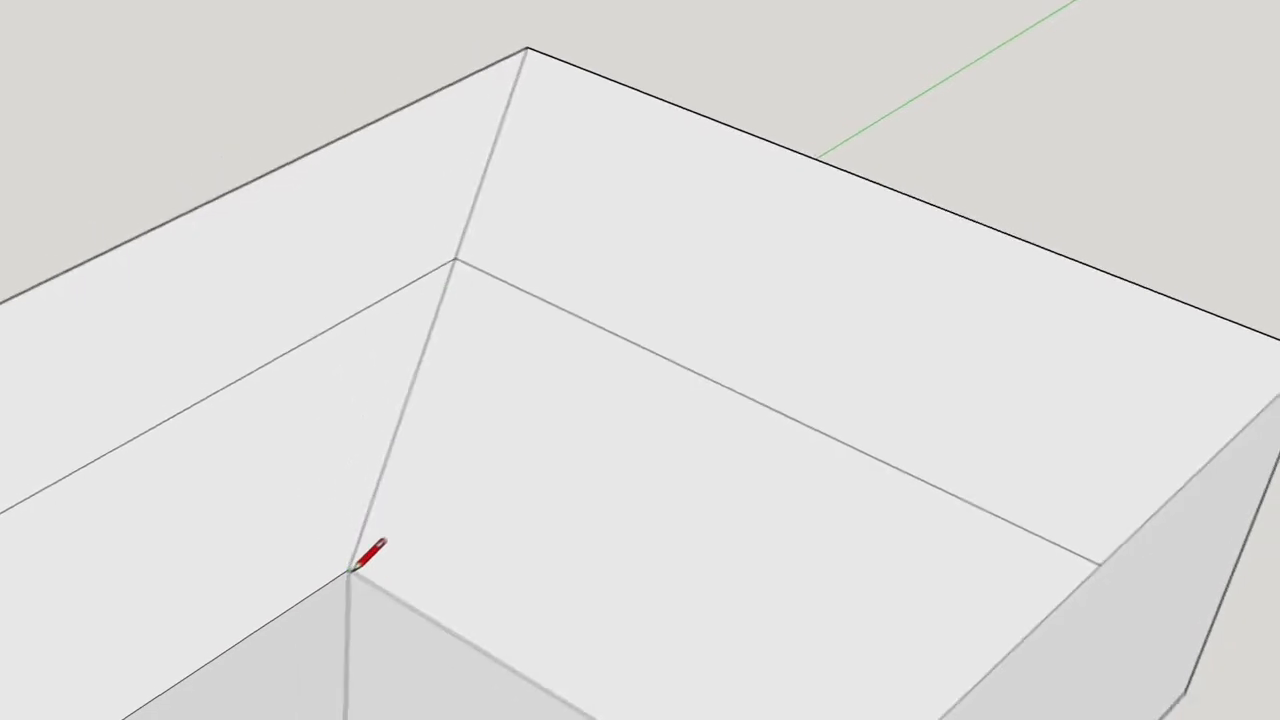
Select both segments of the L-shaped ridge line and move them straight up to form a gabled roof.
left_click(29, 114)
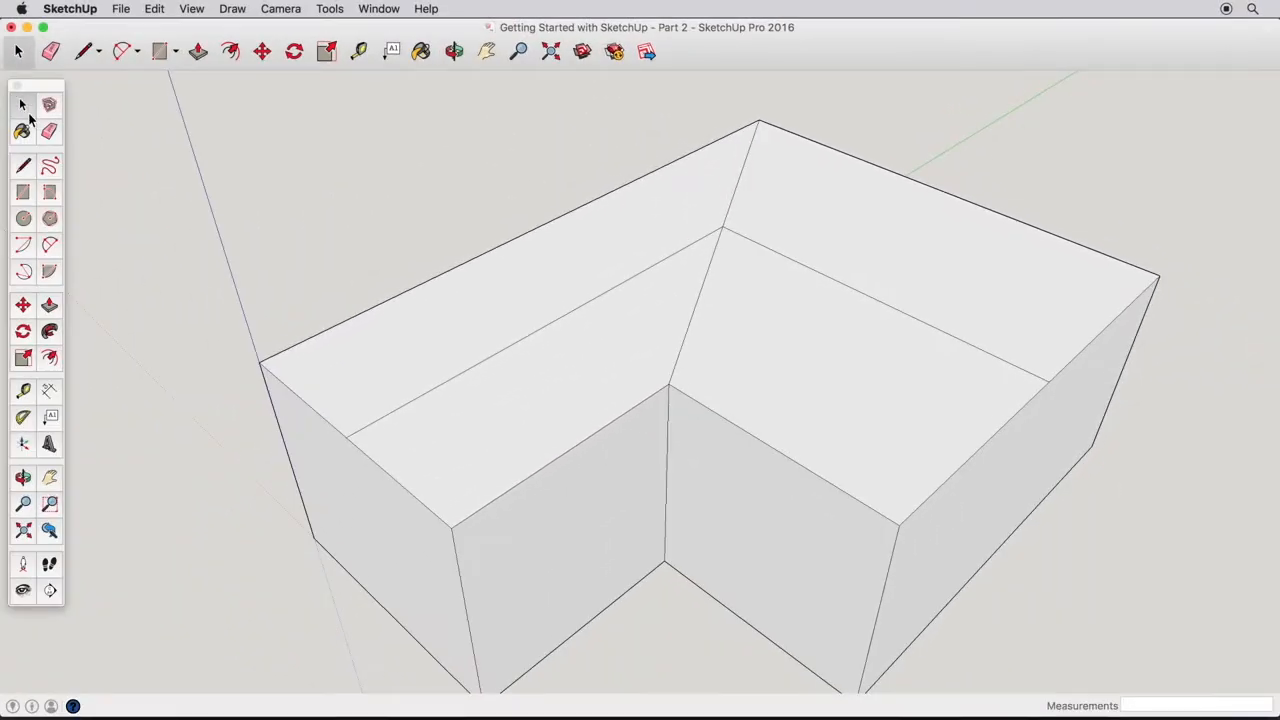
left_click(467, 374)
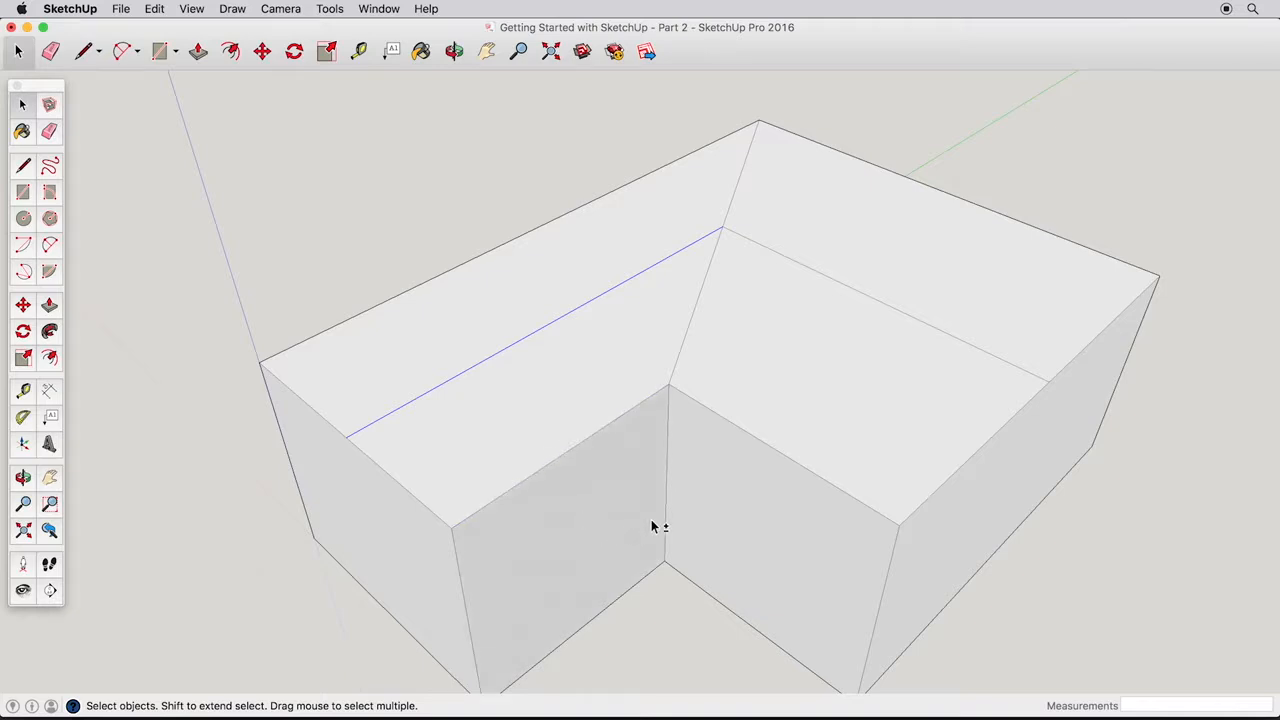
left_click(668, 477, "shift")
left_click(876, 306, "shift")
left_click(28, 307)
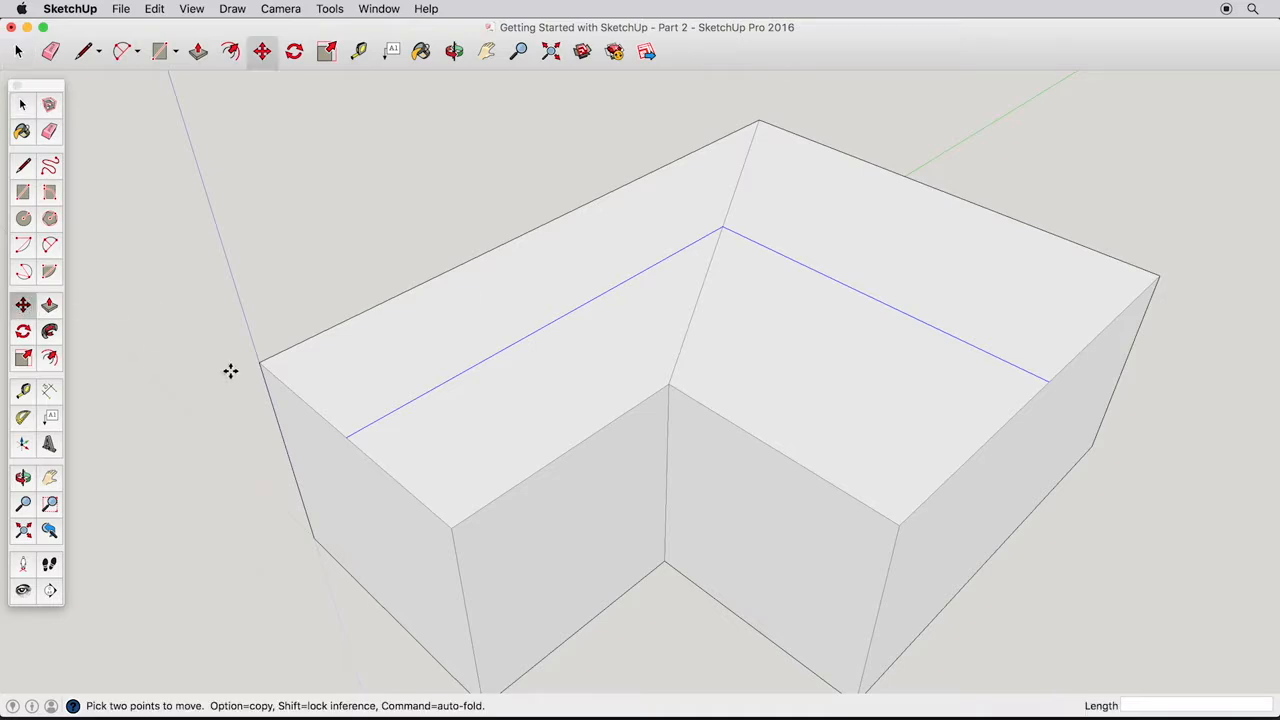
left_click(347, 435)
left_click(341, 310)
left_click(20, 106)
Offset the outlines of the short inner wall face and the roof face above it inward.
middle_click_drag(504, 357, 869, 411)
scroll(627, 421, "down", 3)
middle_click_drag(627, 421, 693, 440)
scroll(693, 440, "up", 2)
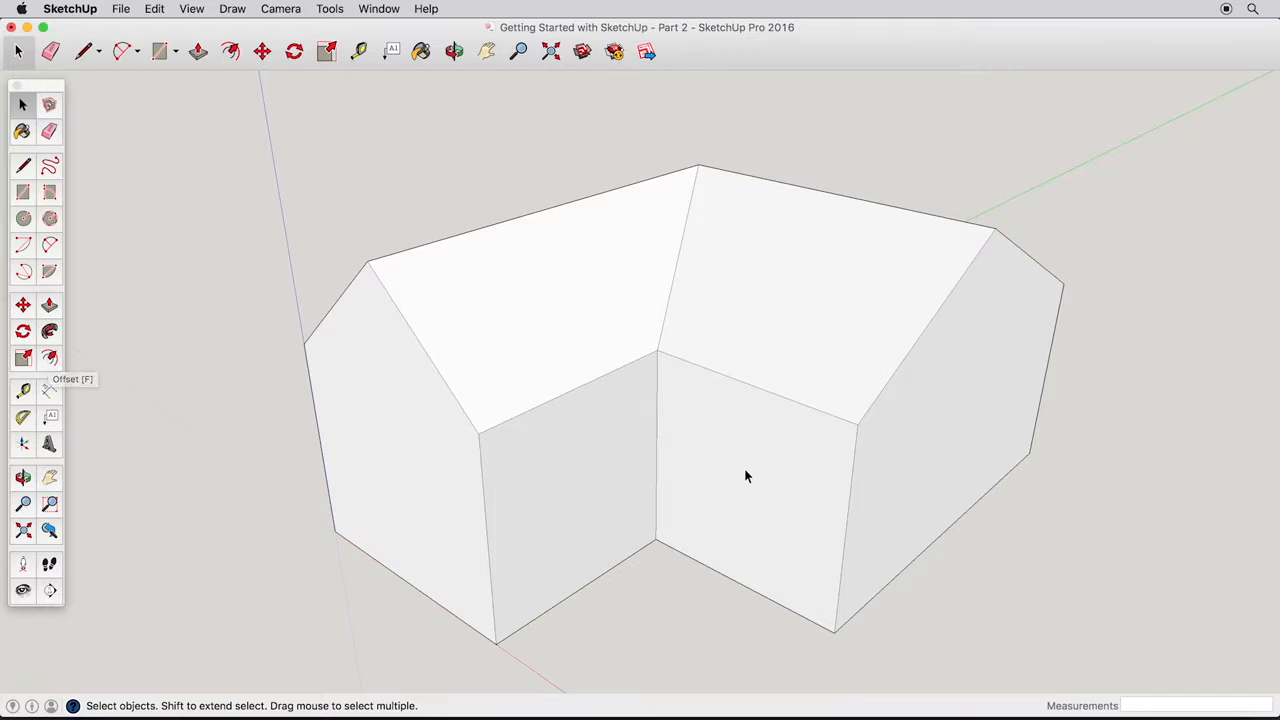
left_click(50, 358)
left_click(662, 466)
left_click(680, 462)
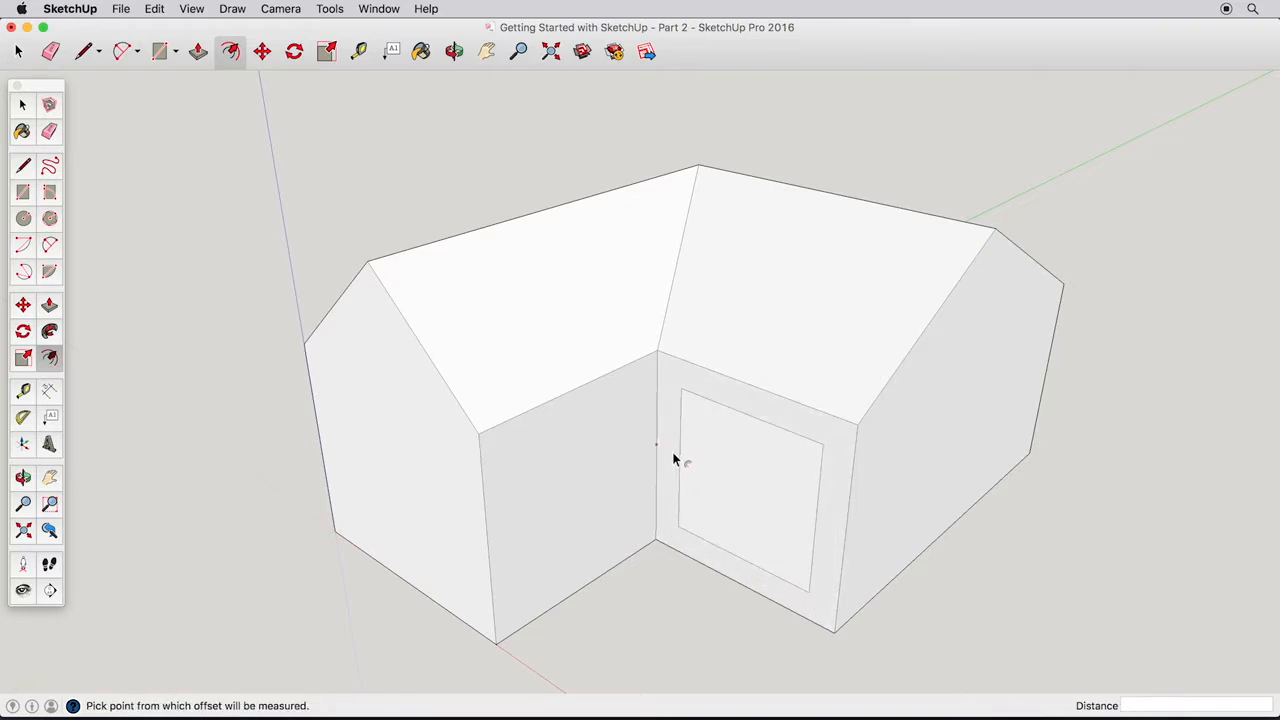
left_click(744, 382)
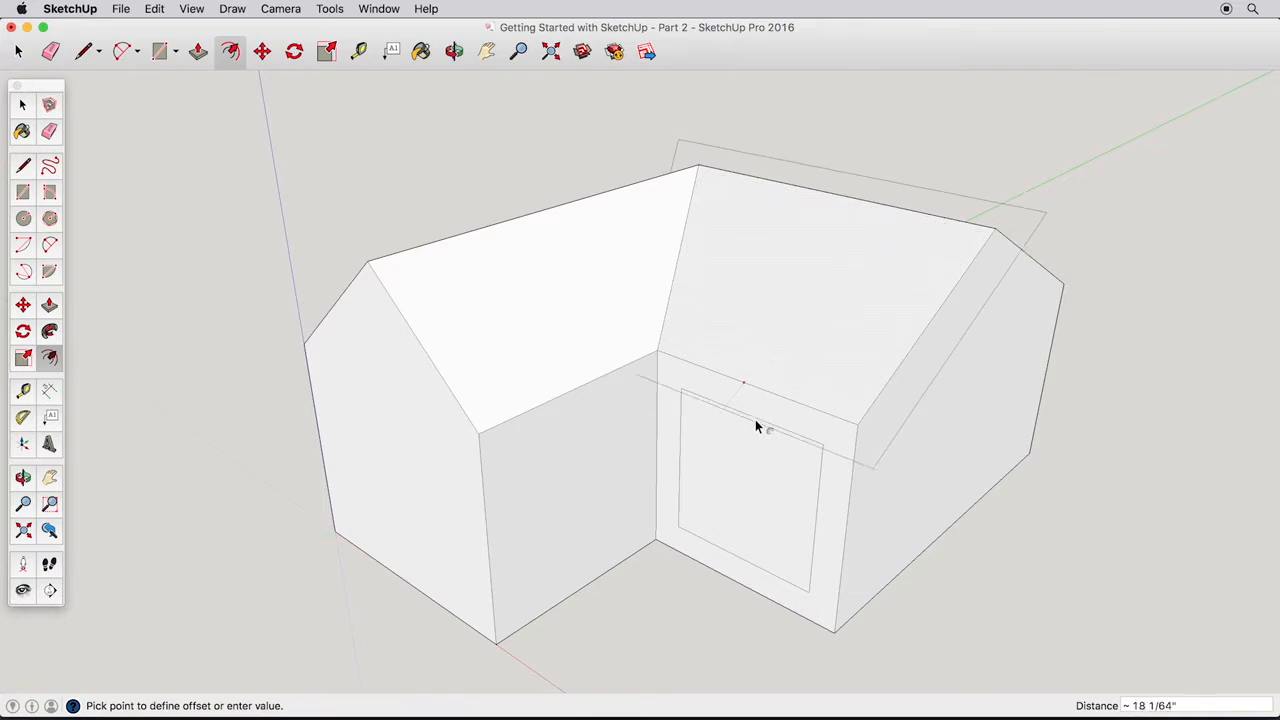
left_click(795, 377)
middle_click_drag(799, 383, 680, 383)
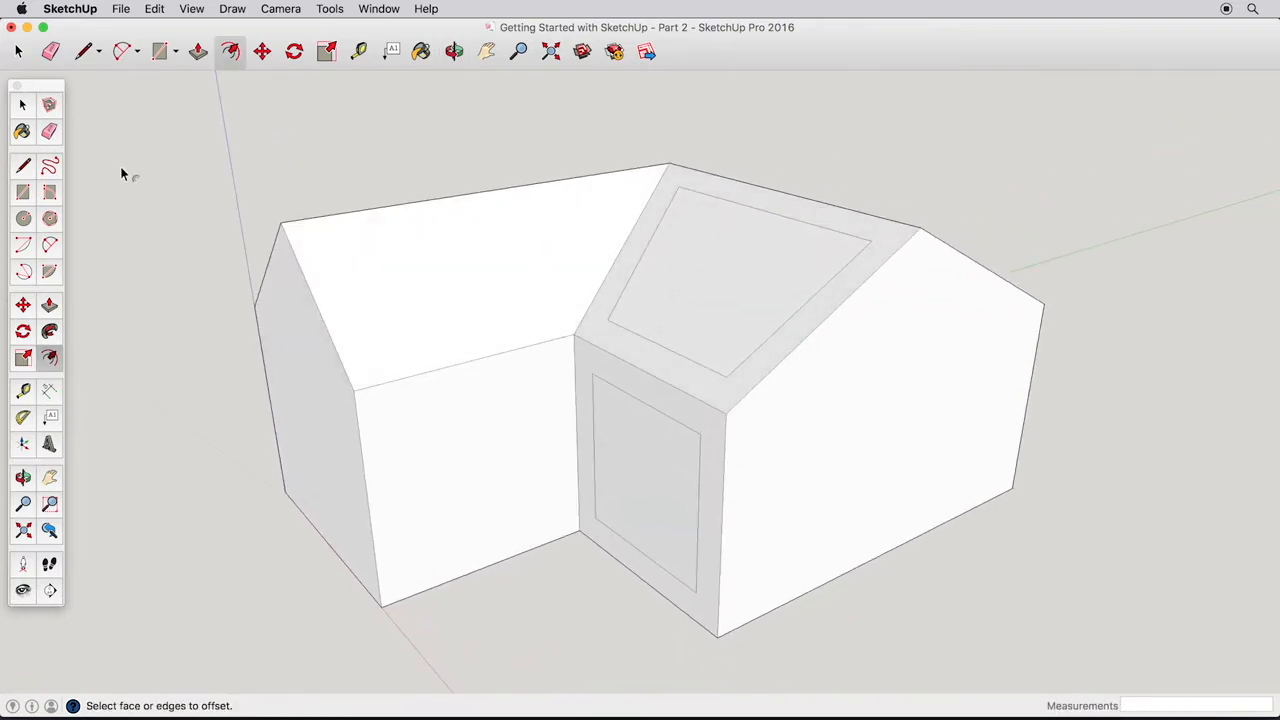
Offset the outline of the adjoining gable end wall inward by about 13 15/32".
key("space")
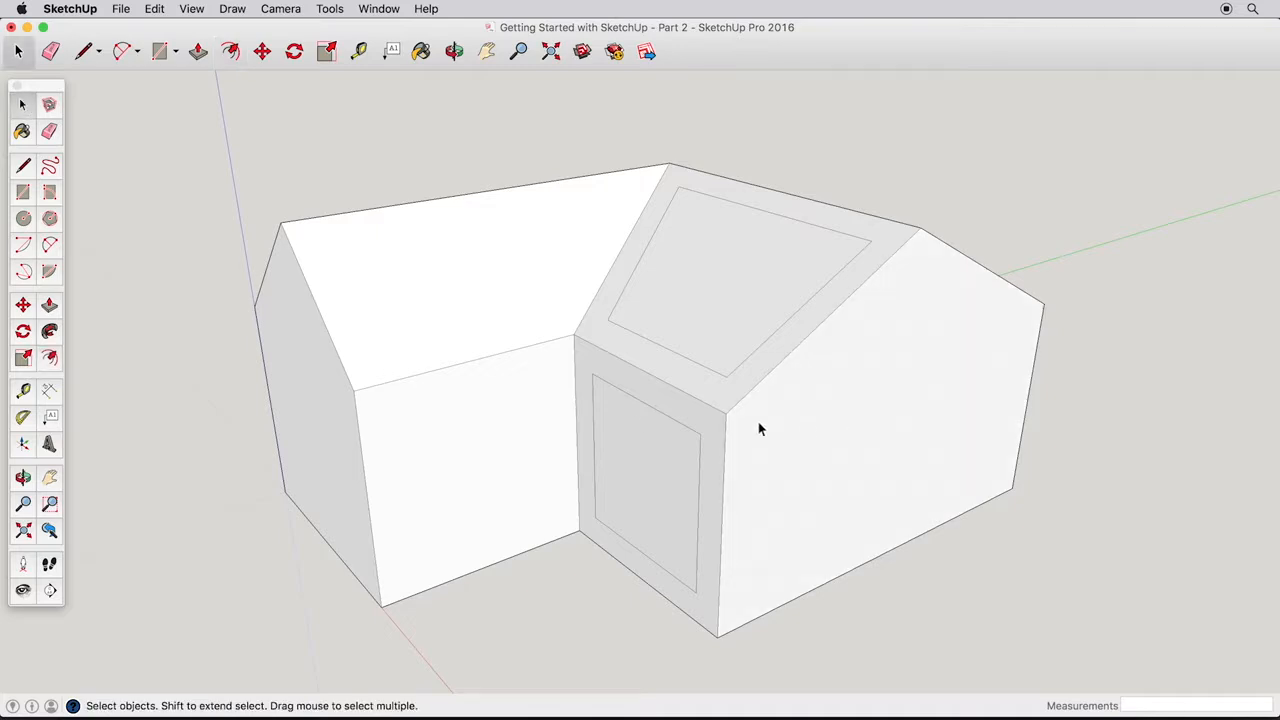
left_click(52, 358)
left_click(723, 489)
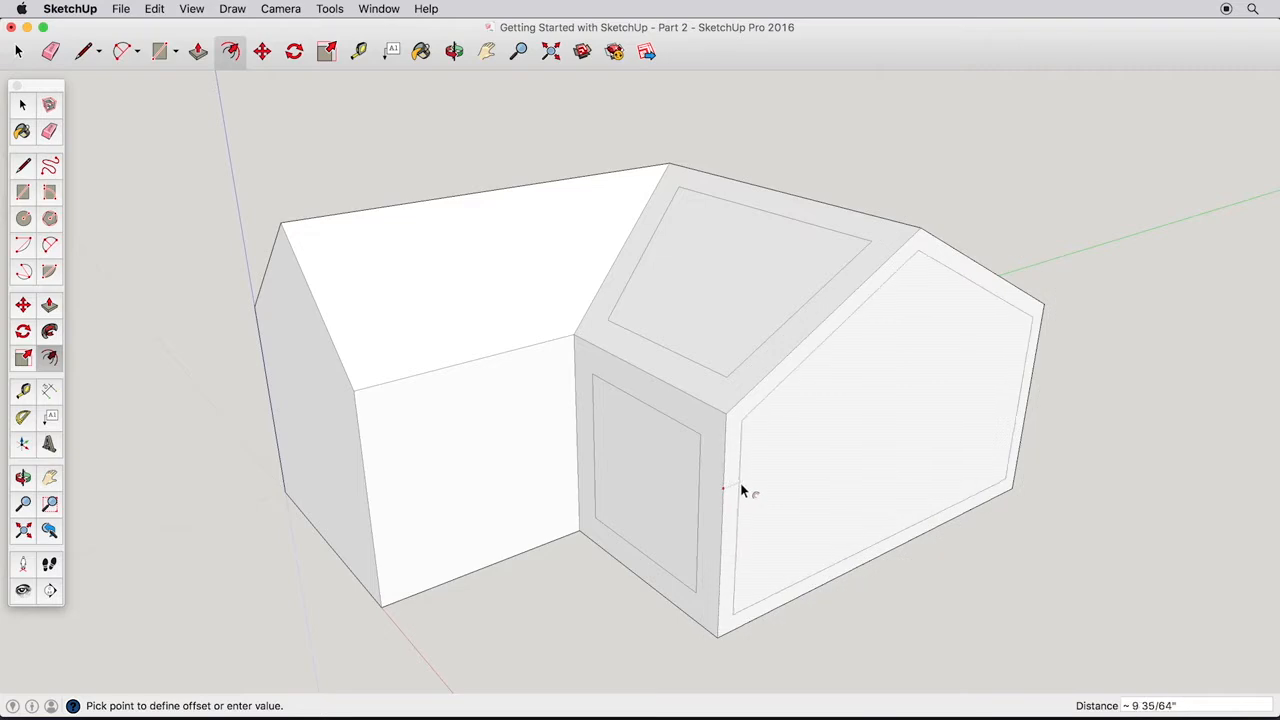
left_click(745, 489)
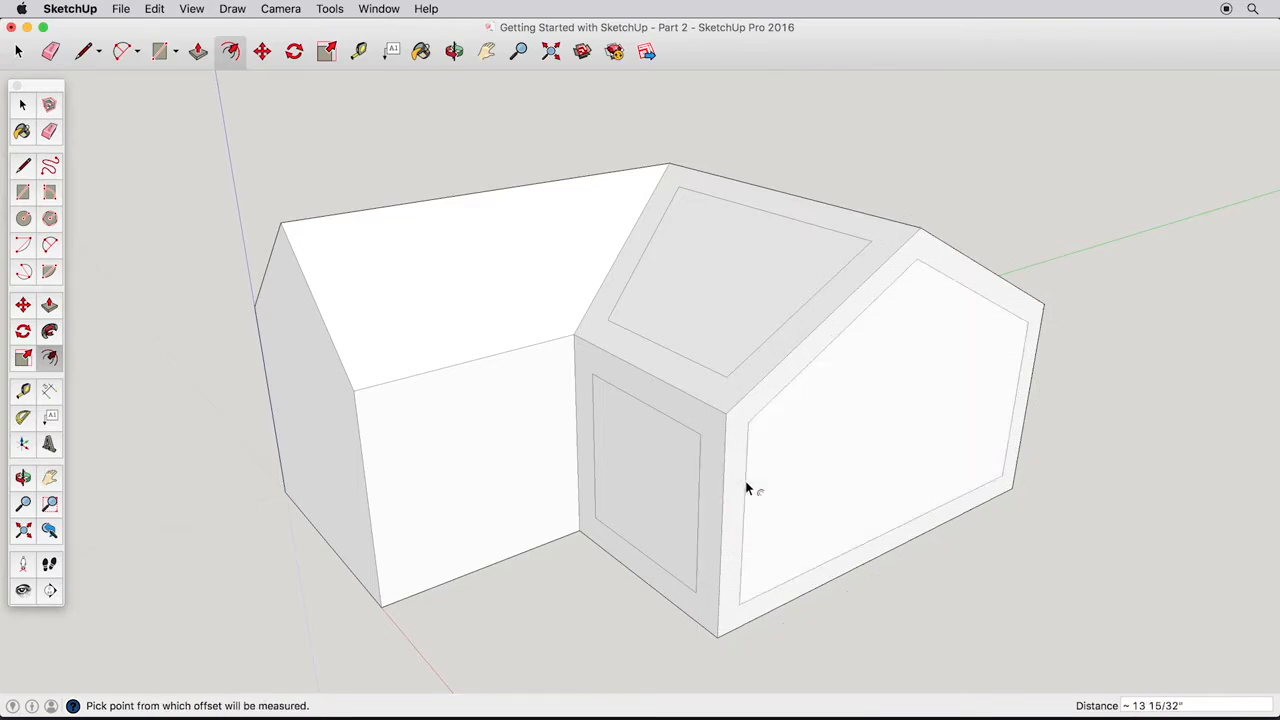
Undo the three trial offsets on the inner wall, roof face and gable end wall.
left_click(154, 9)
left_click(166, 28)
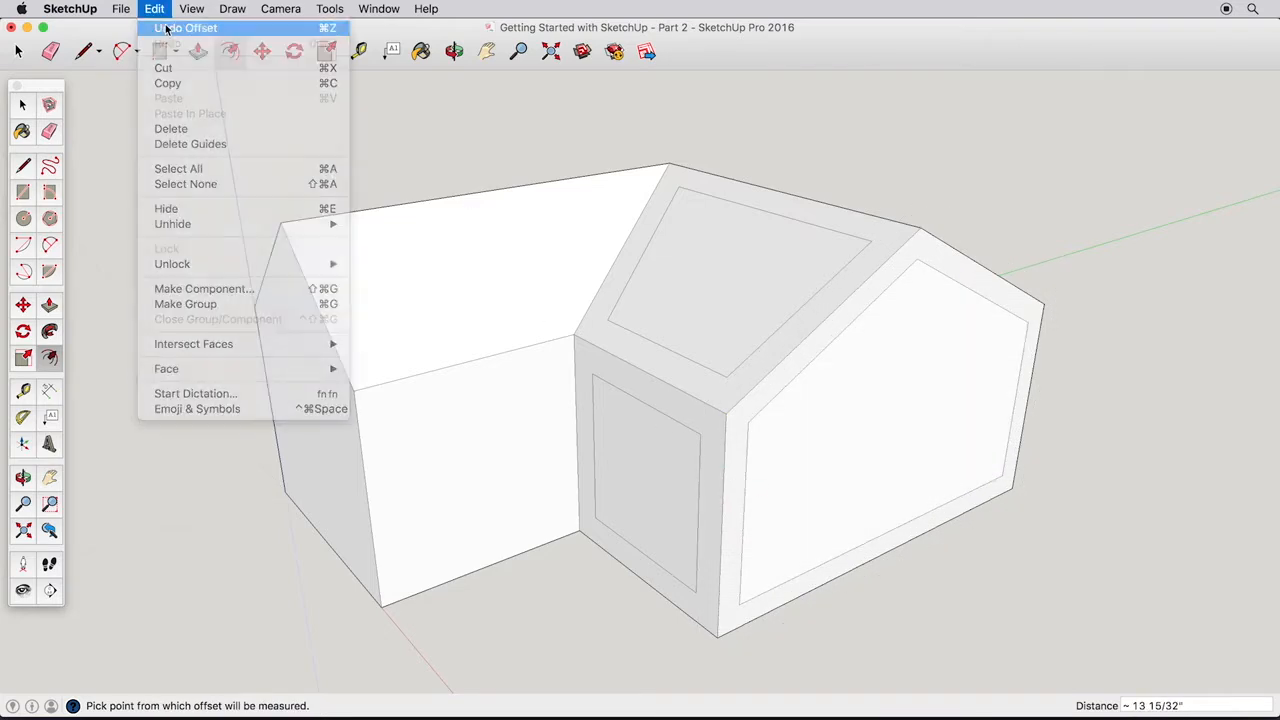
left_click(154, 9)
left_click(168, 30)
left_click(156, 9)
left_click(168, 28)
Offset the outline of the building's L-shaped underside inward to create a narrow border around it.
middle_click_drag(530, 490, 626, 363)
key("space")
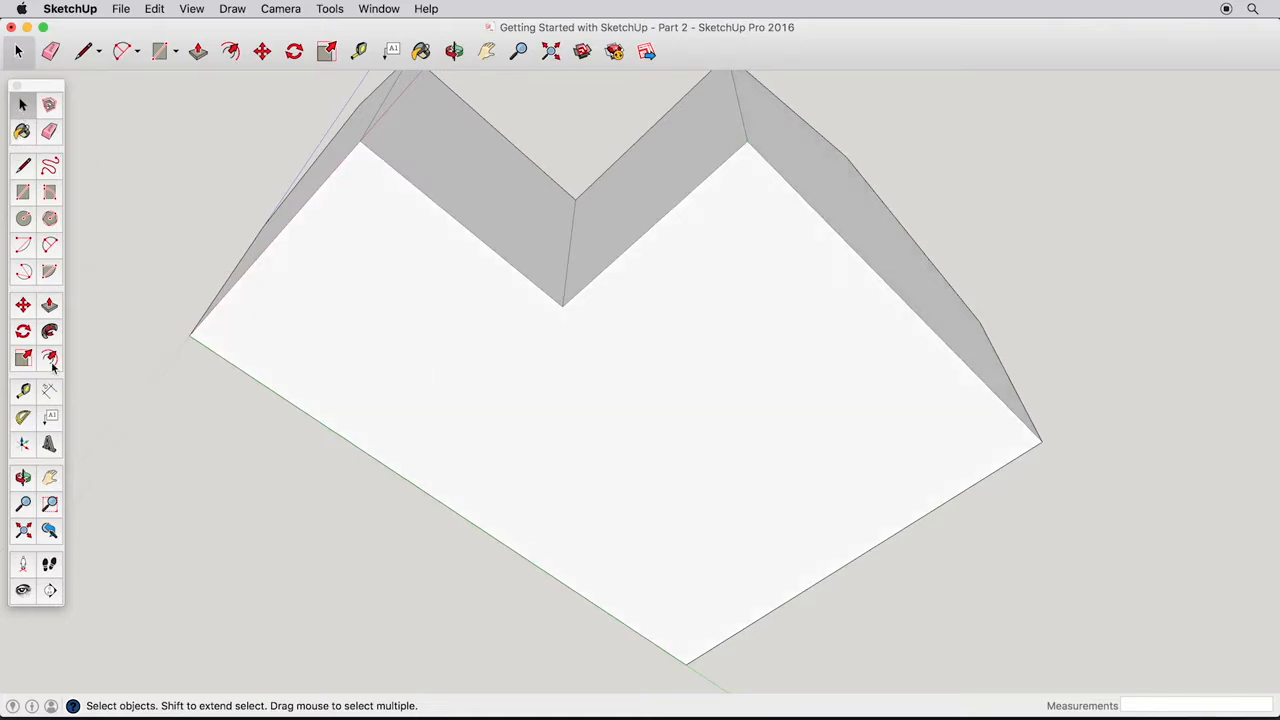
key("f")
left_click(826, 226)
key("Return")
Push/Pull the underside's outer border up to just below the roof, leaving overhanging eaves around inset walls.
left_click(54, 309)
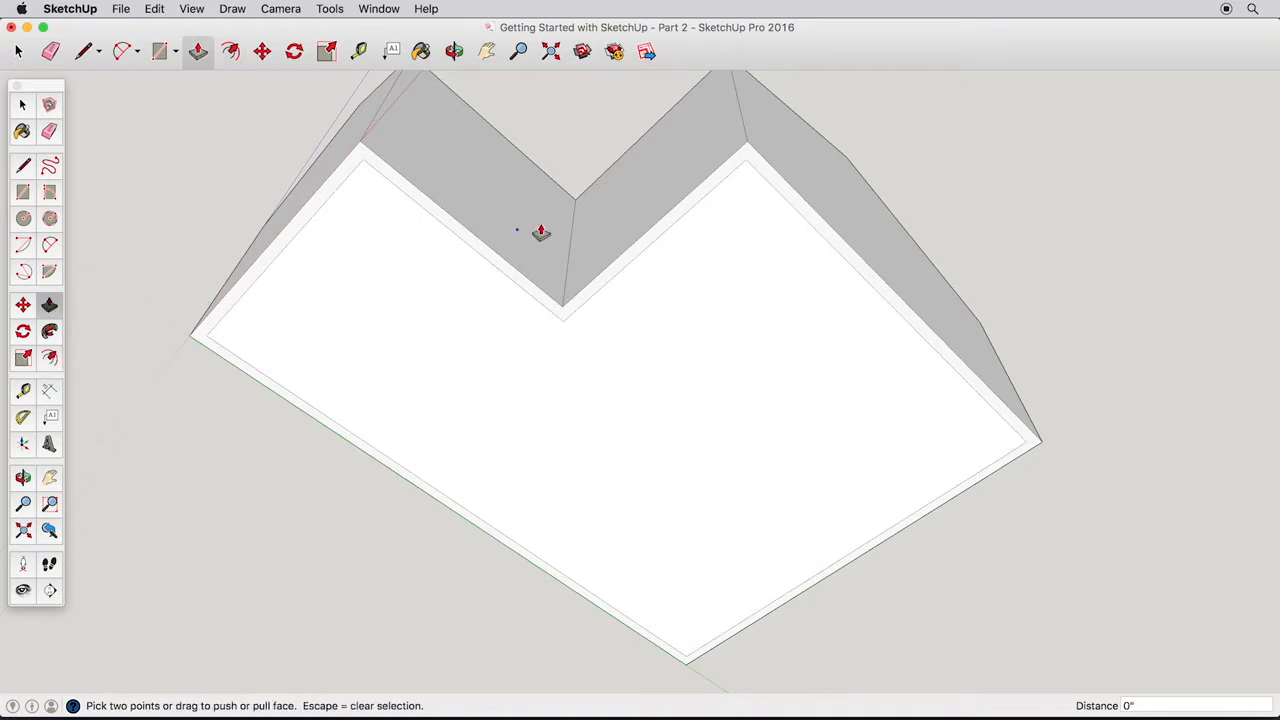
left_click_drag(766, 190, 763, 94)
middle_click_drag(763, 94, 734, 350)
left_click_drag(720, 322, 729, 306)
Draw a door rectangle rising from the gable end wall's base edge and a window rectangle about 57 17/32" by 37 25/32" beside it.
middle_click_drag(729, 306, 500, 465)
left_click(23, 192)
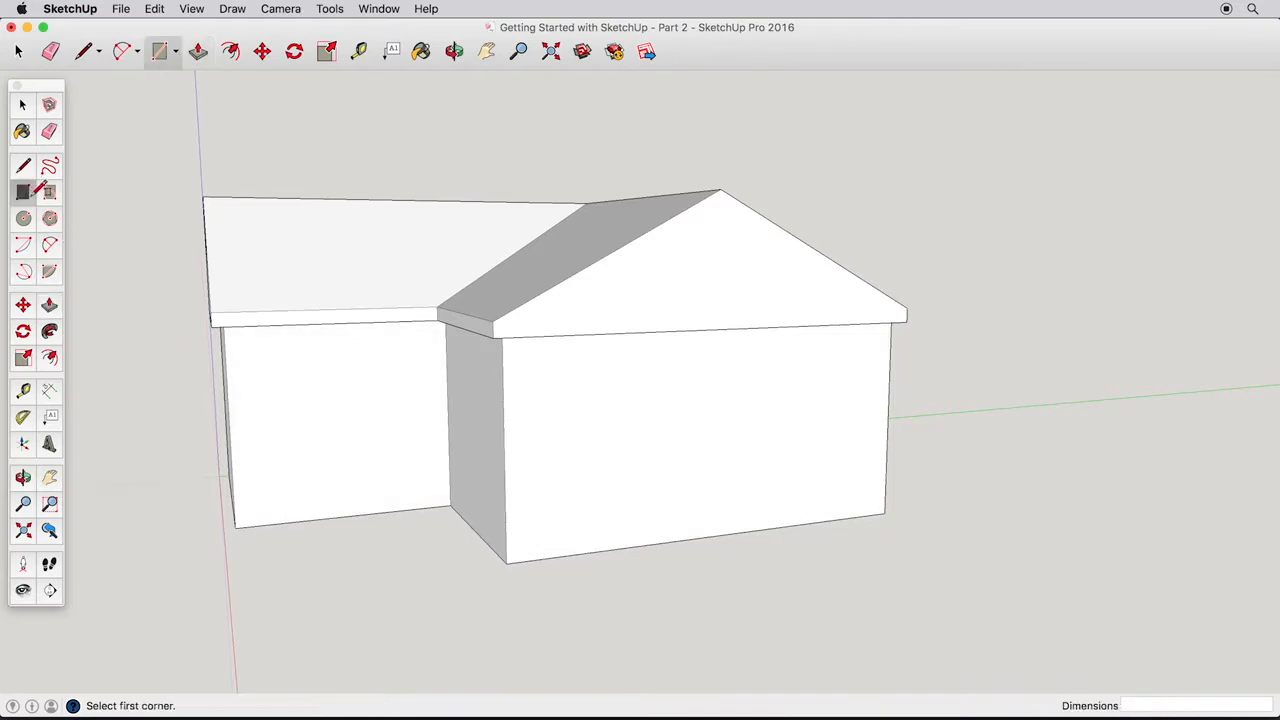
left_click(586, 552)
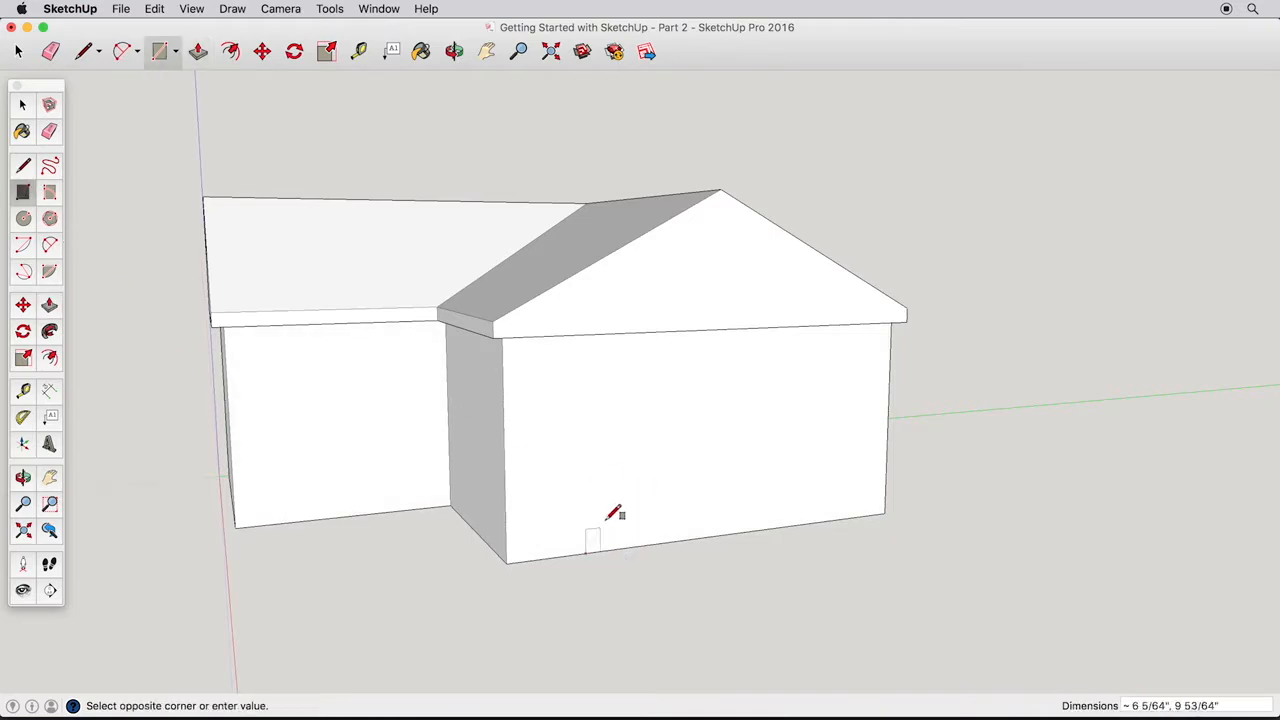
left_click(667, 395)
left_click(694, 389)
left_click(788, 456)
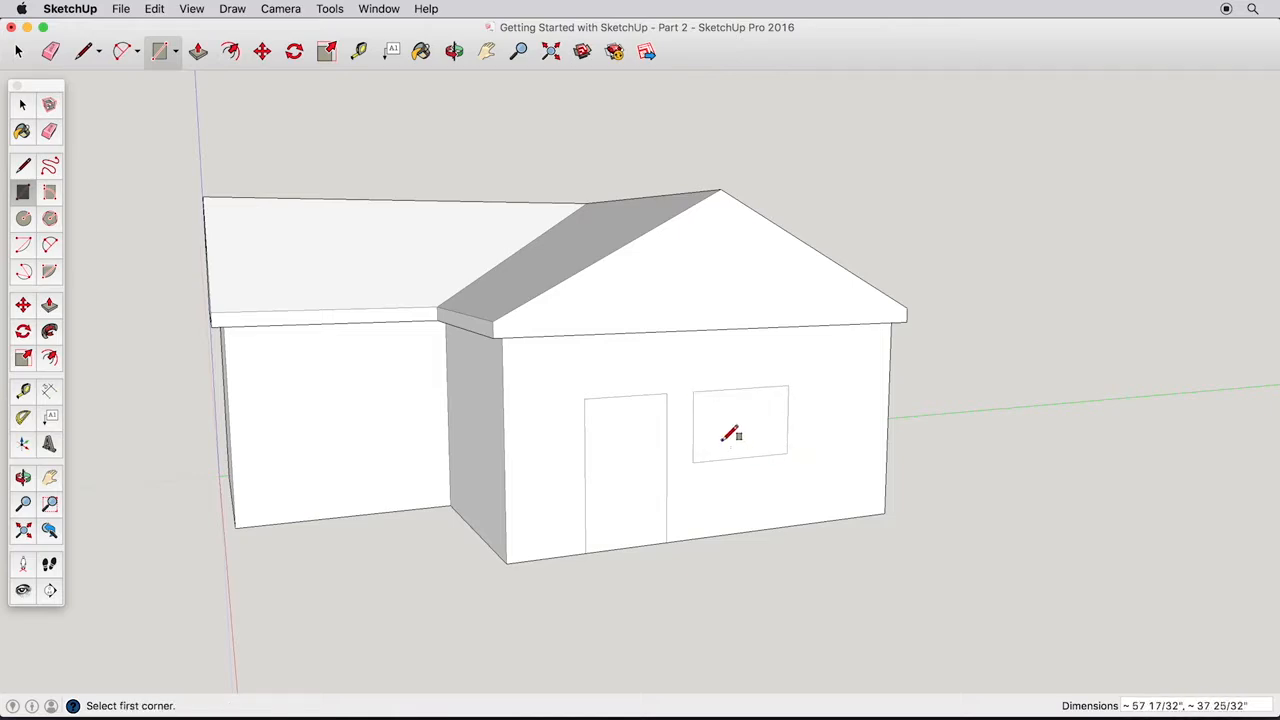
Offset the window rectangle once inward and once outward to outline its frame.
scroll(731, 435, "up", 4)
middle_click_drag(731, 431, 751, 371)
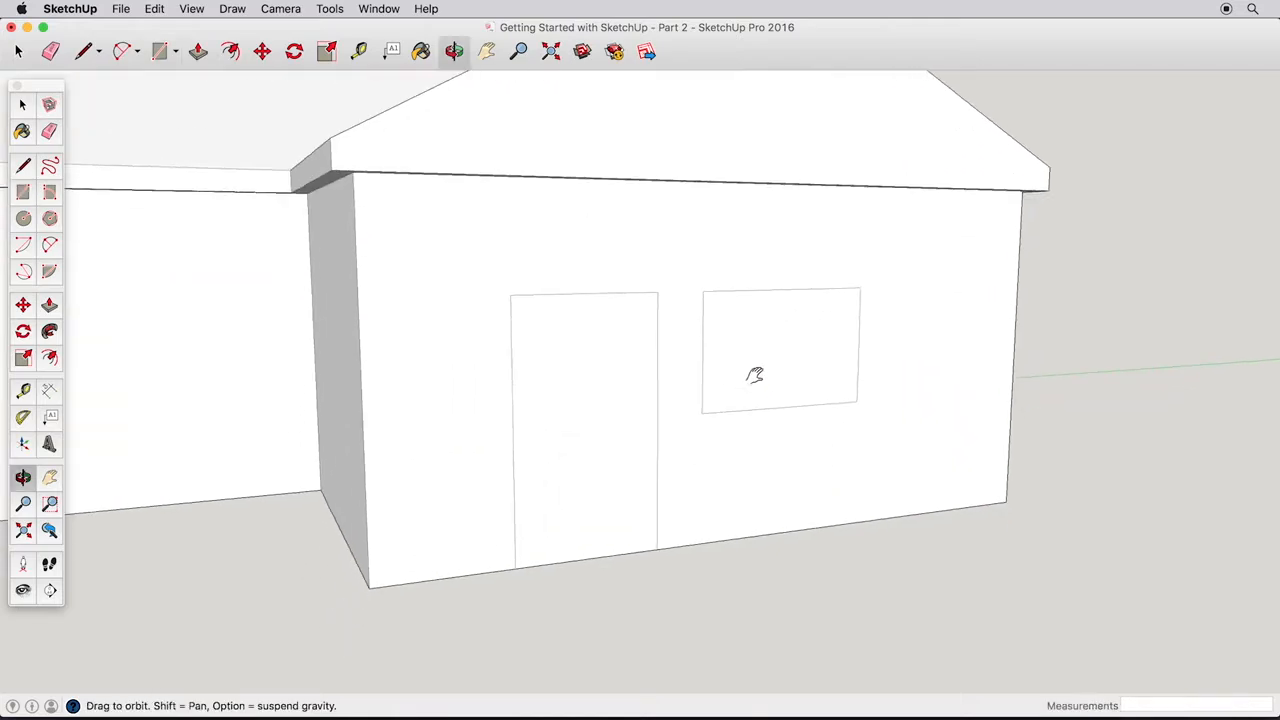
left_click(50, 362)
left_click(748, 390)
left_click(747, 402)
left_click(753, 408)
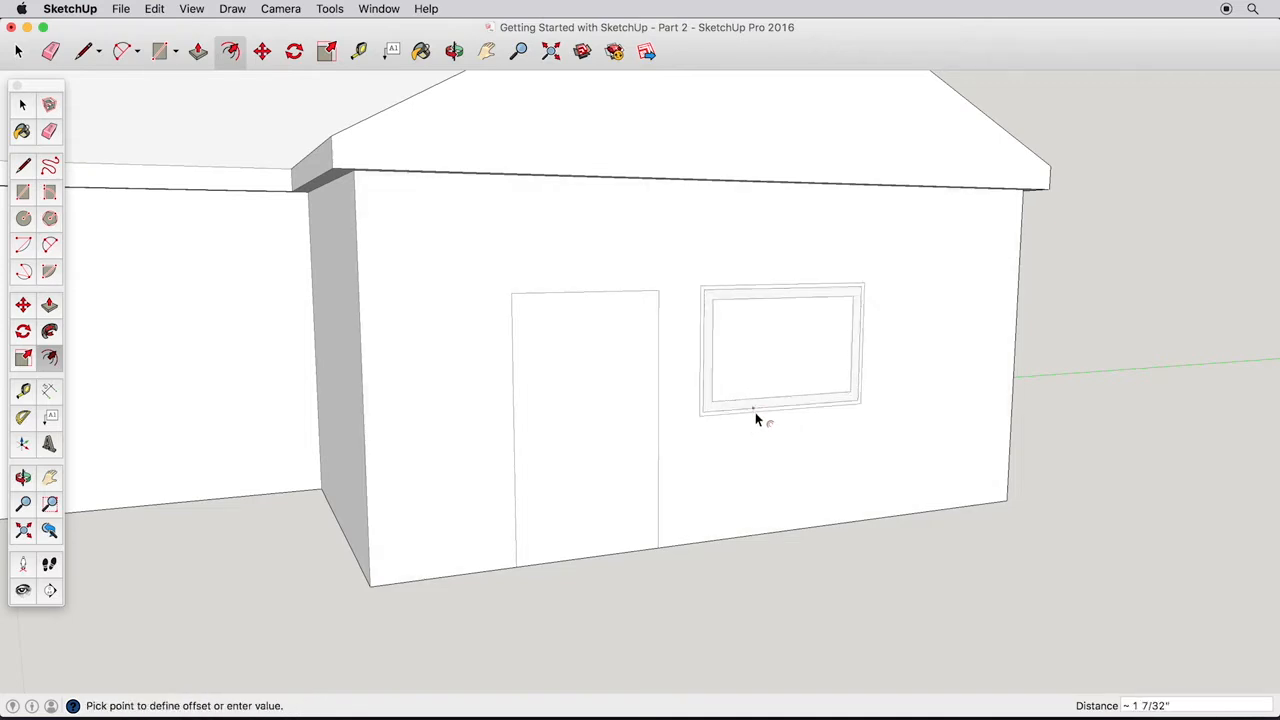
left_click(755, 418)
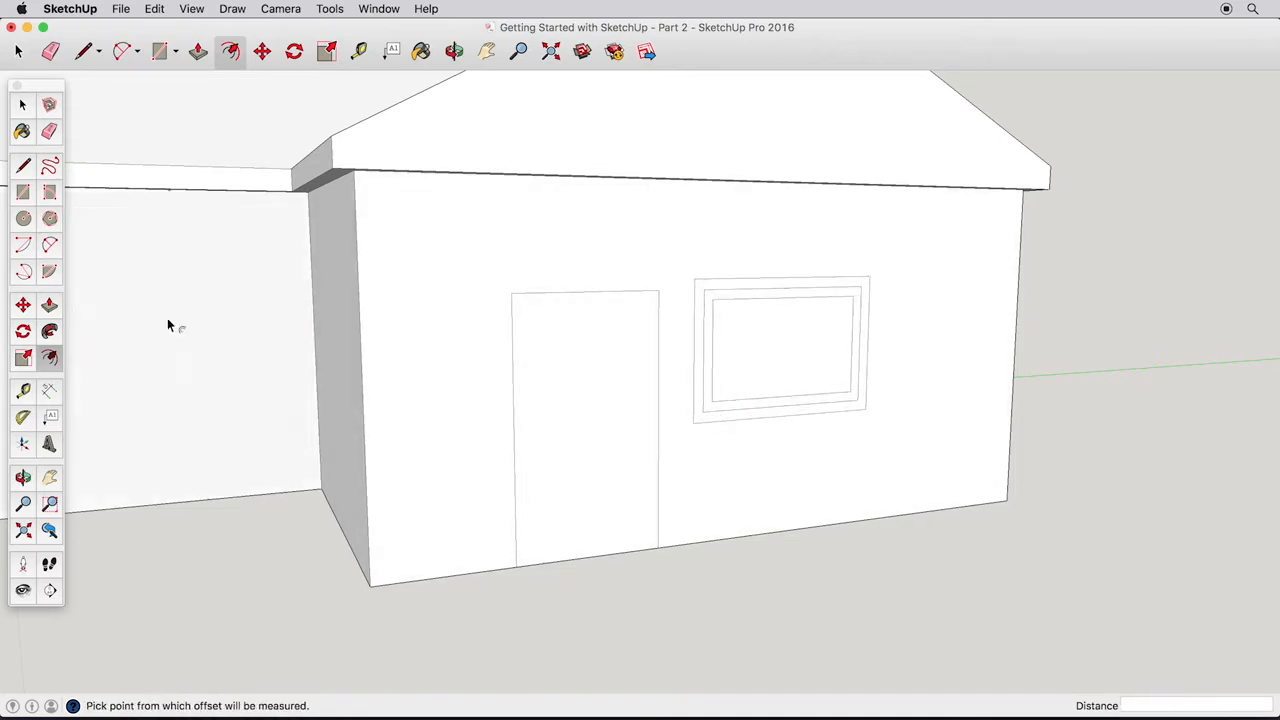
Recess the window pane with Push/Pull and pull the outer frame band out from the wall about 1 9/16".
left_click(50, 305)
scroll(817, 365, "up", 3)
left_click(814, 379)
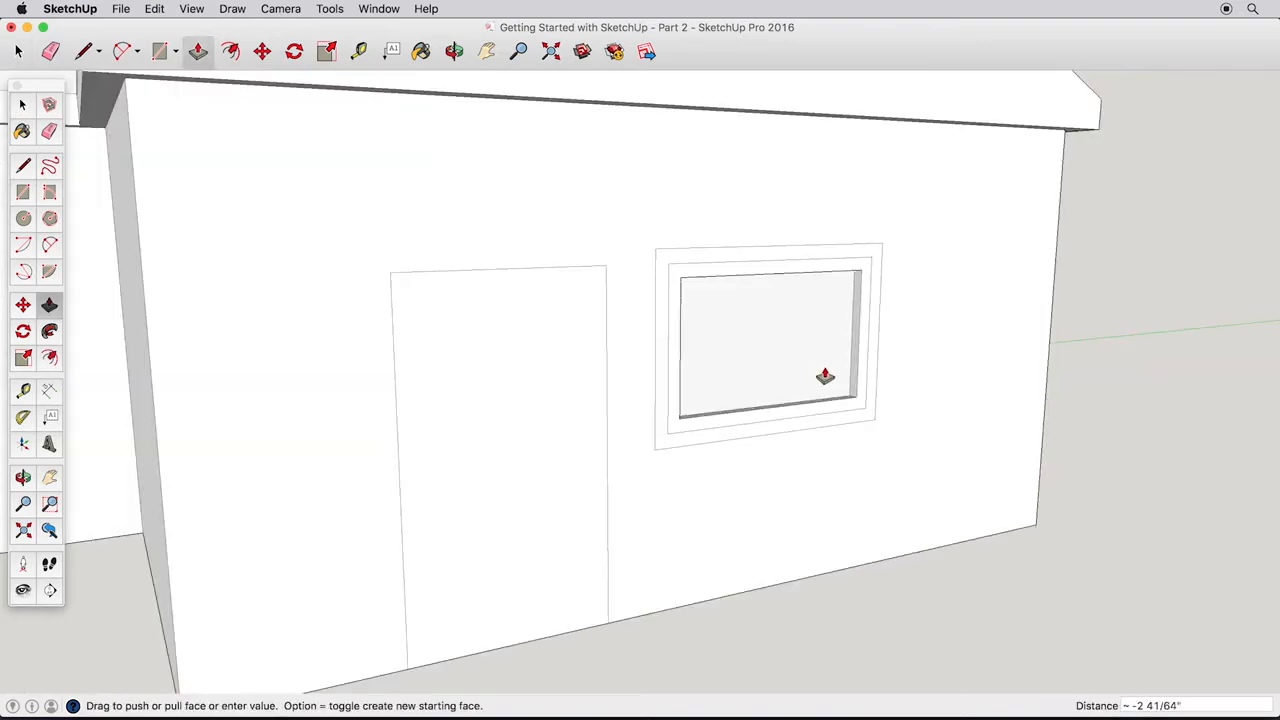
left_click(864, 375)
left_click(862, 374)
left_click(871, 372)
left_click(875, 373)
middle_click_drag(737, 389, 800, 371)
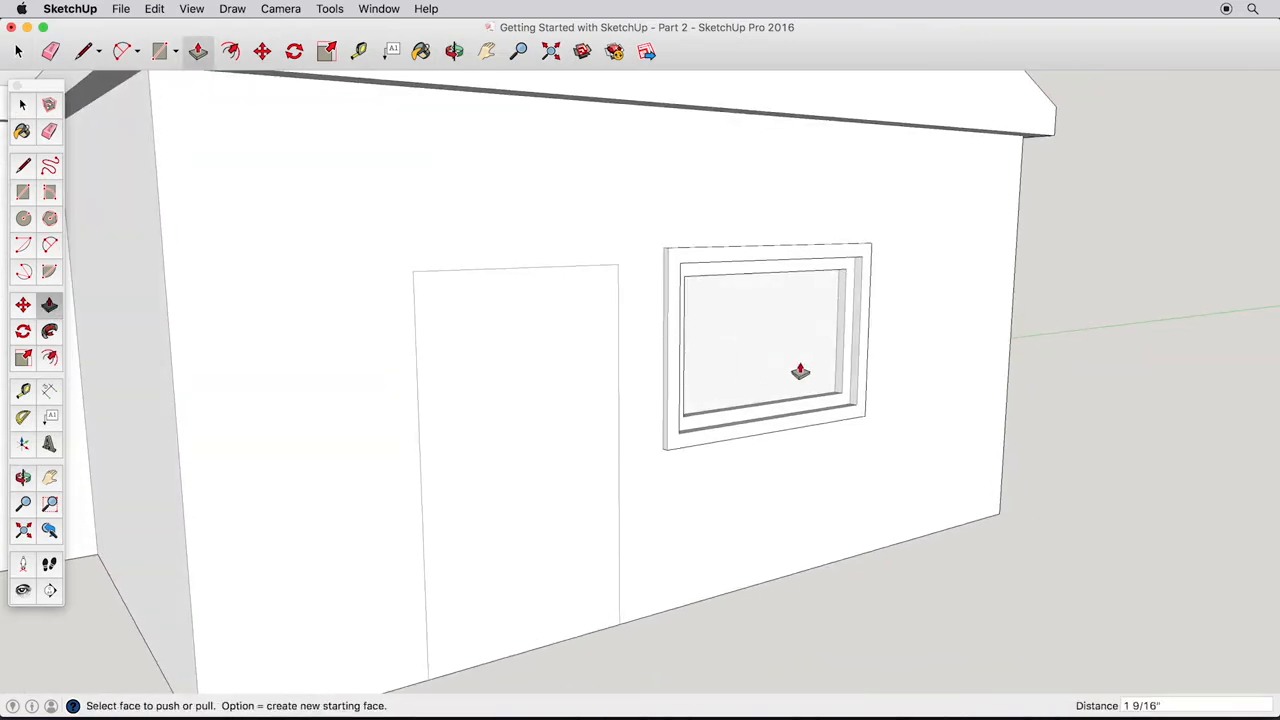
left_click(802, 371)
left_click(826, 372)
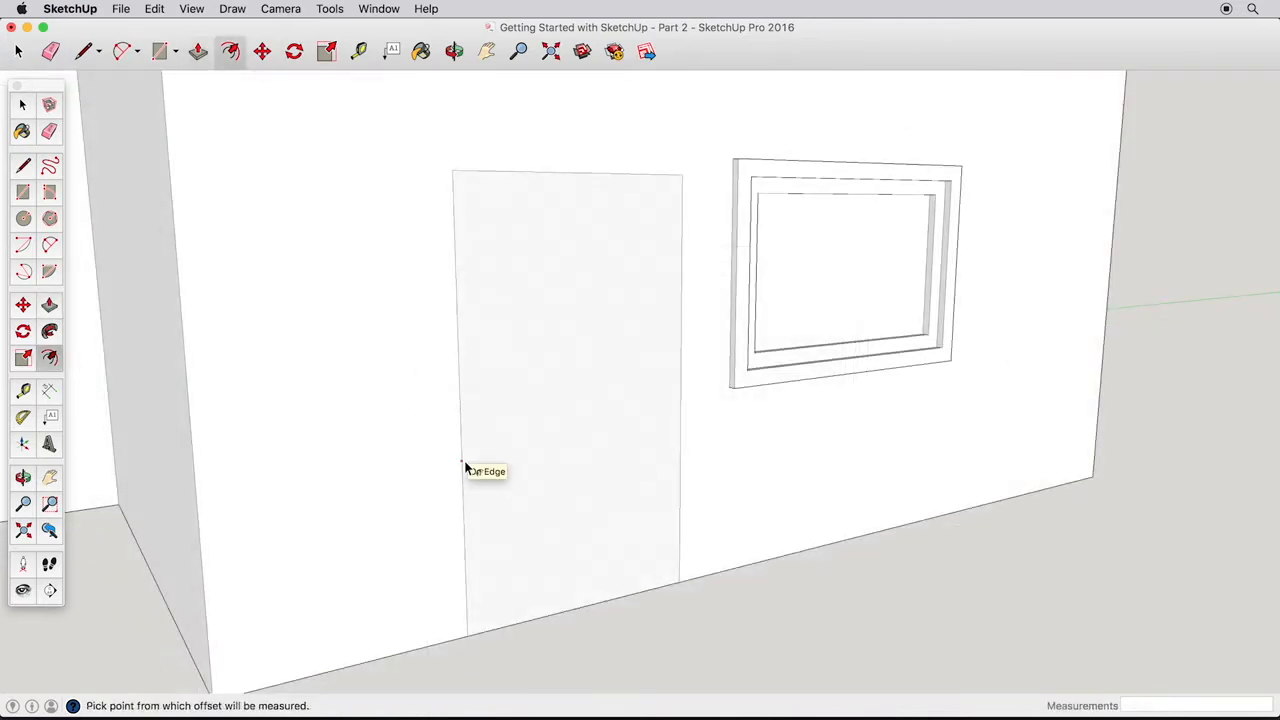
Try offsetting the entire door outline outward, and undo that offset.
left_click(464, 464)
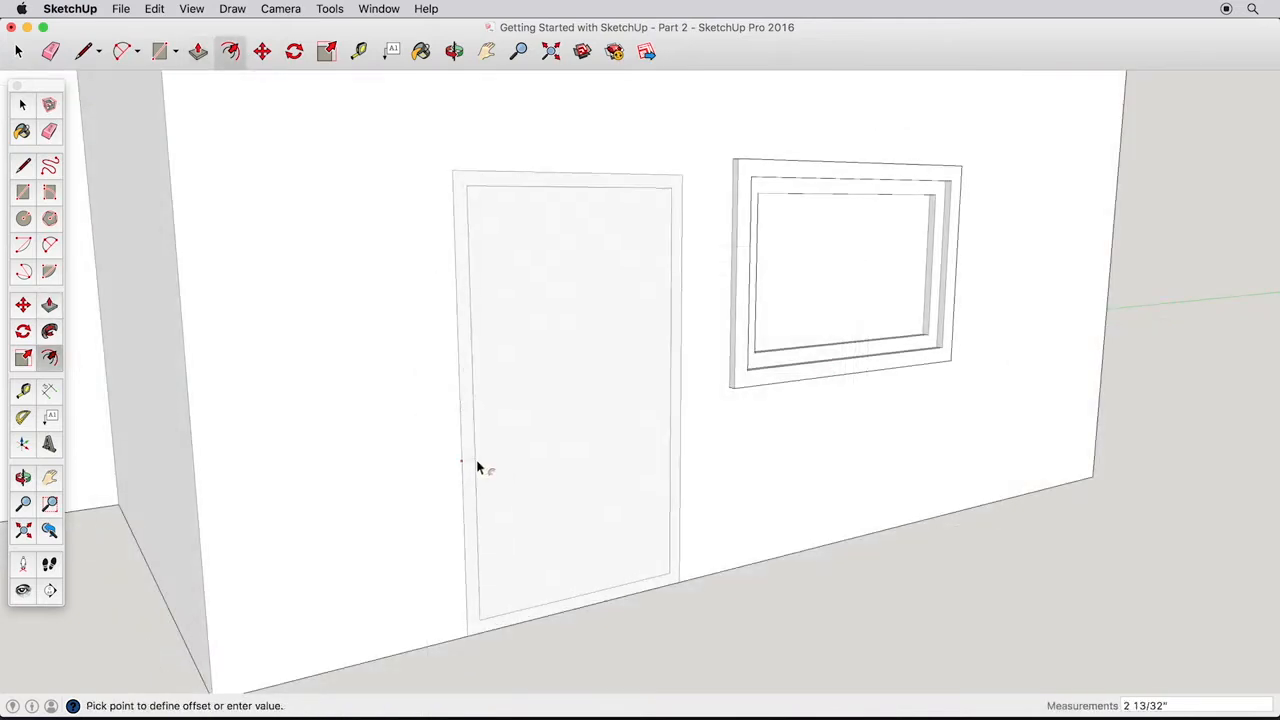
left_click(440, 477)
mouse_move(443, 526)
middle_mouse_down()
mouse_move(466, 343)
mouse_move(468, 485)
mouse_move(500, 457)
mouse_move(495, 563)
mouse_move(471, 632)
middle_mouse_up()
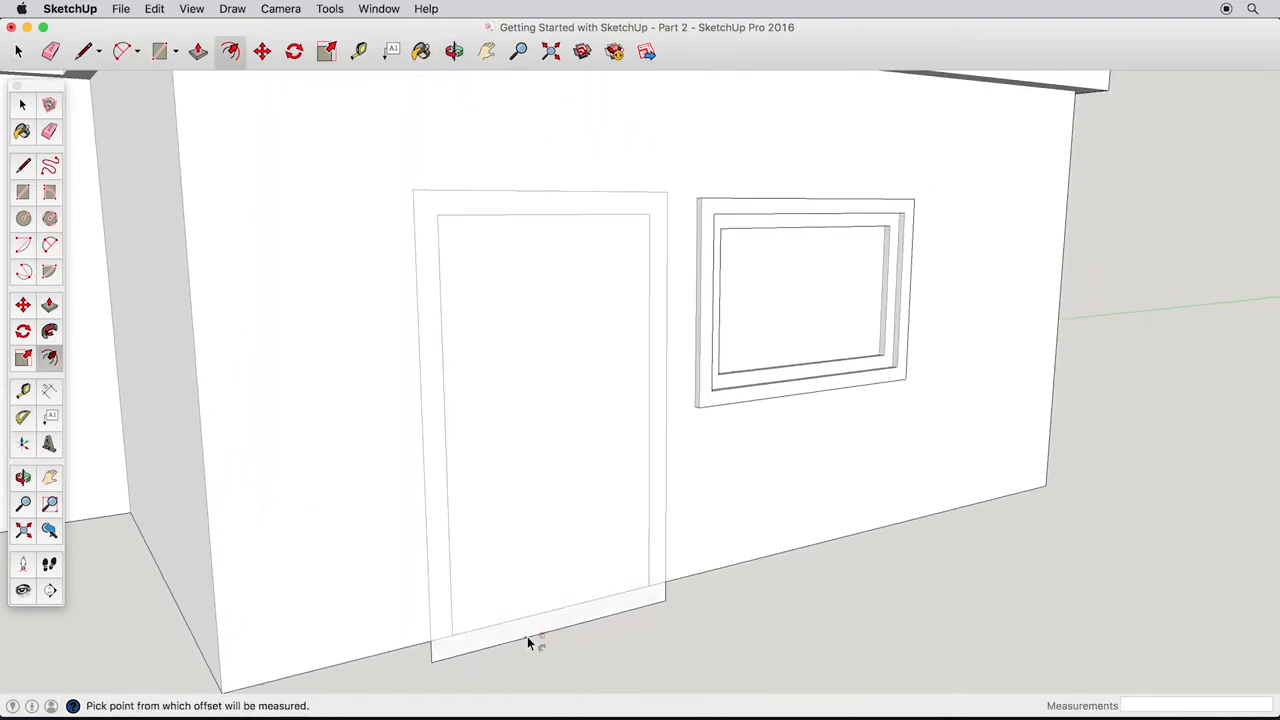
left_click(156, 9)
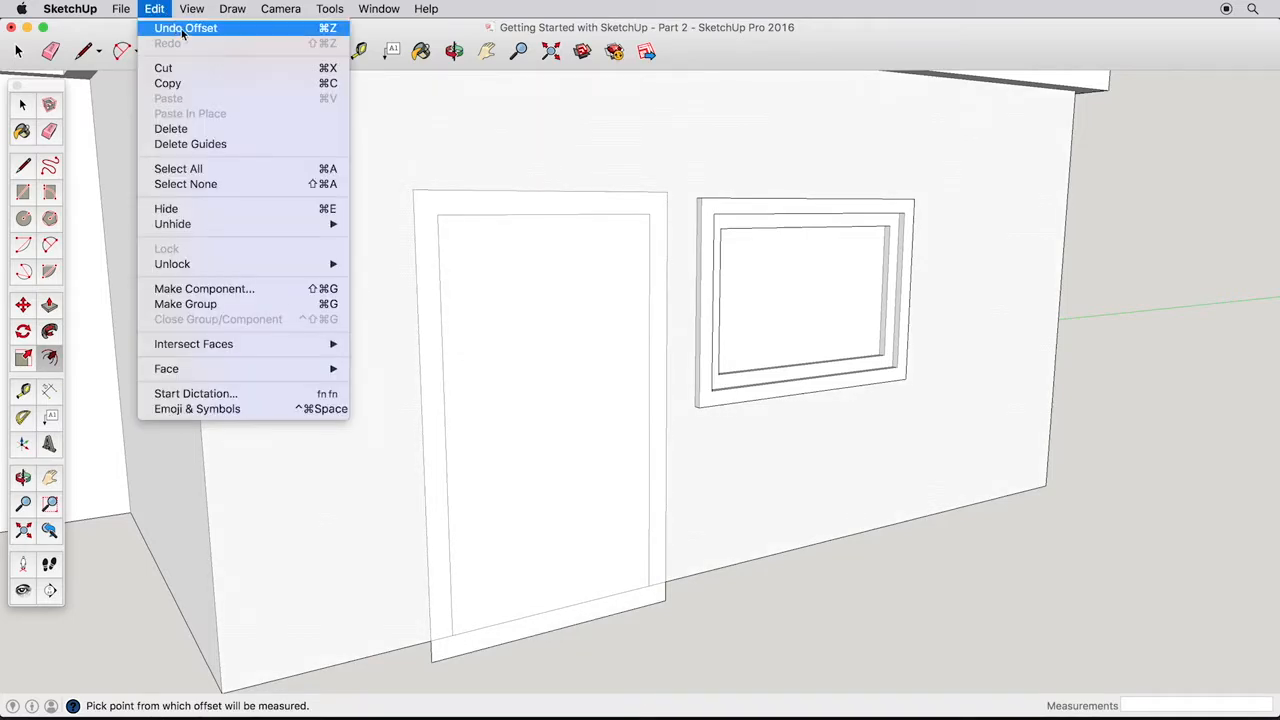
left_click(184, 29)
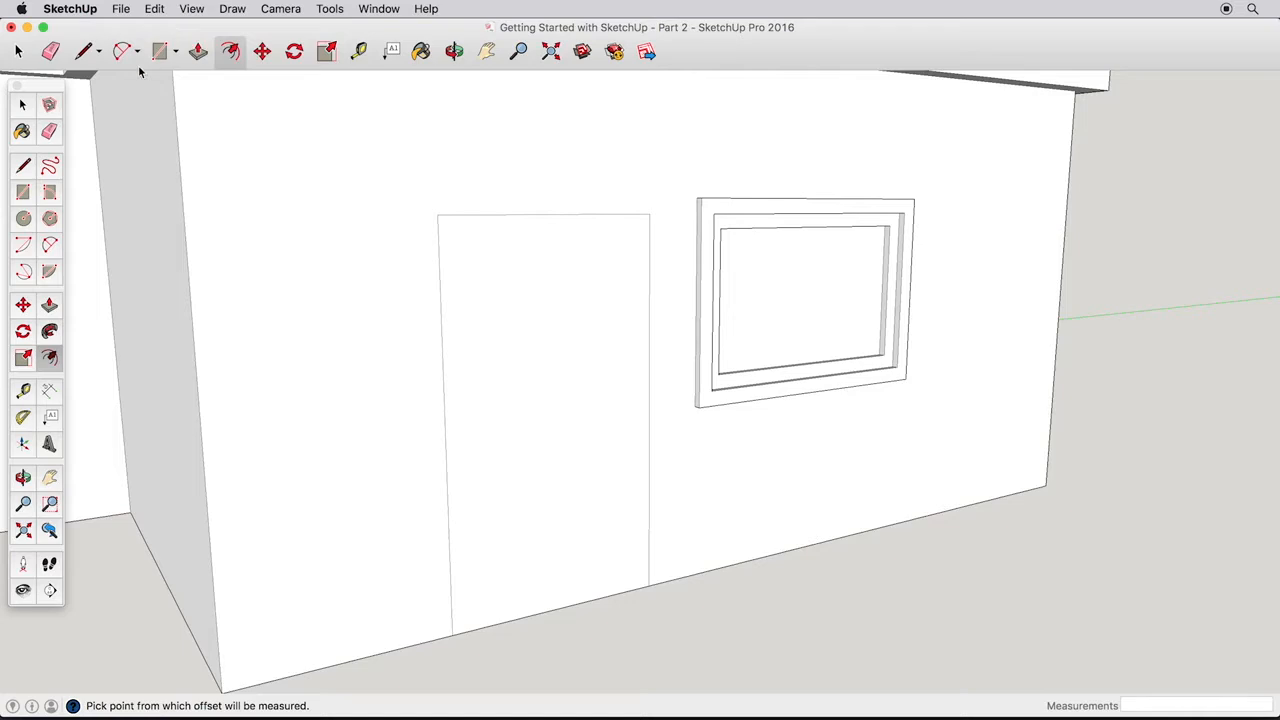
Select only the door's two side edges and top edge, and offset them inward by about 3 1/32".
left_click(22, 104)
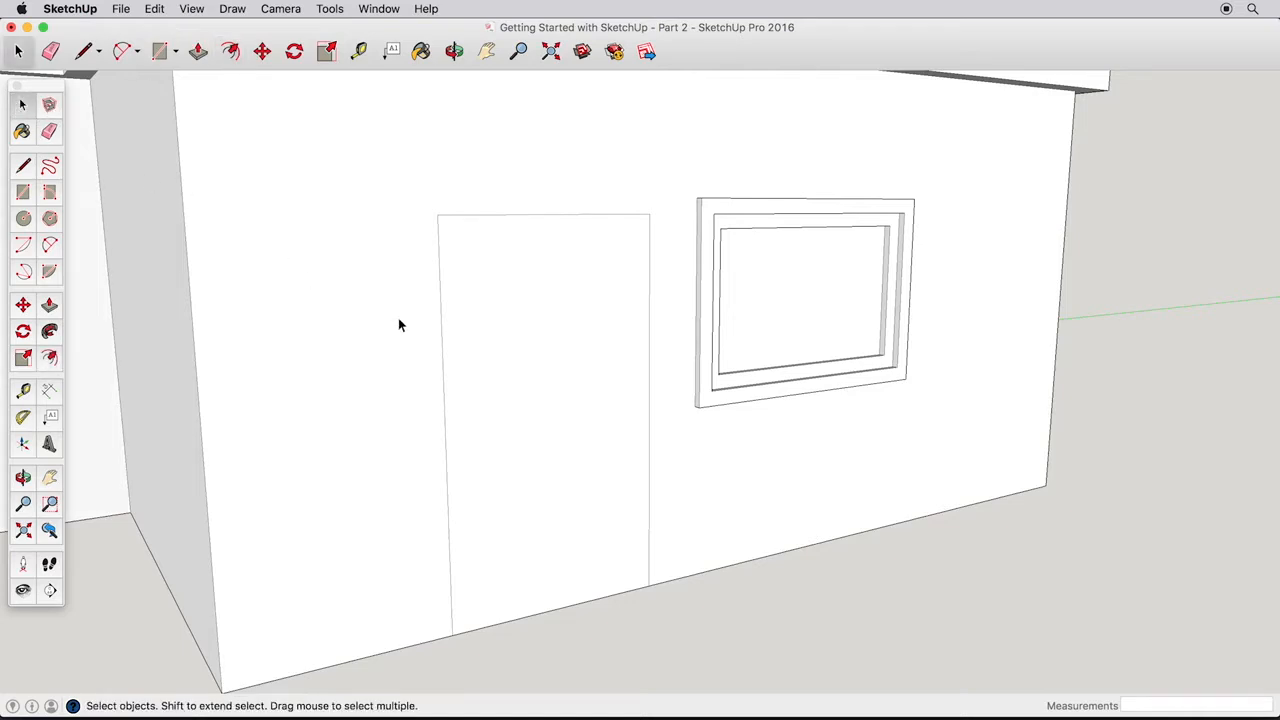
left_click(443, 325)
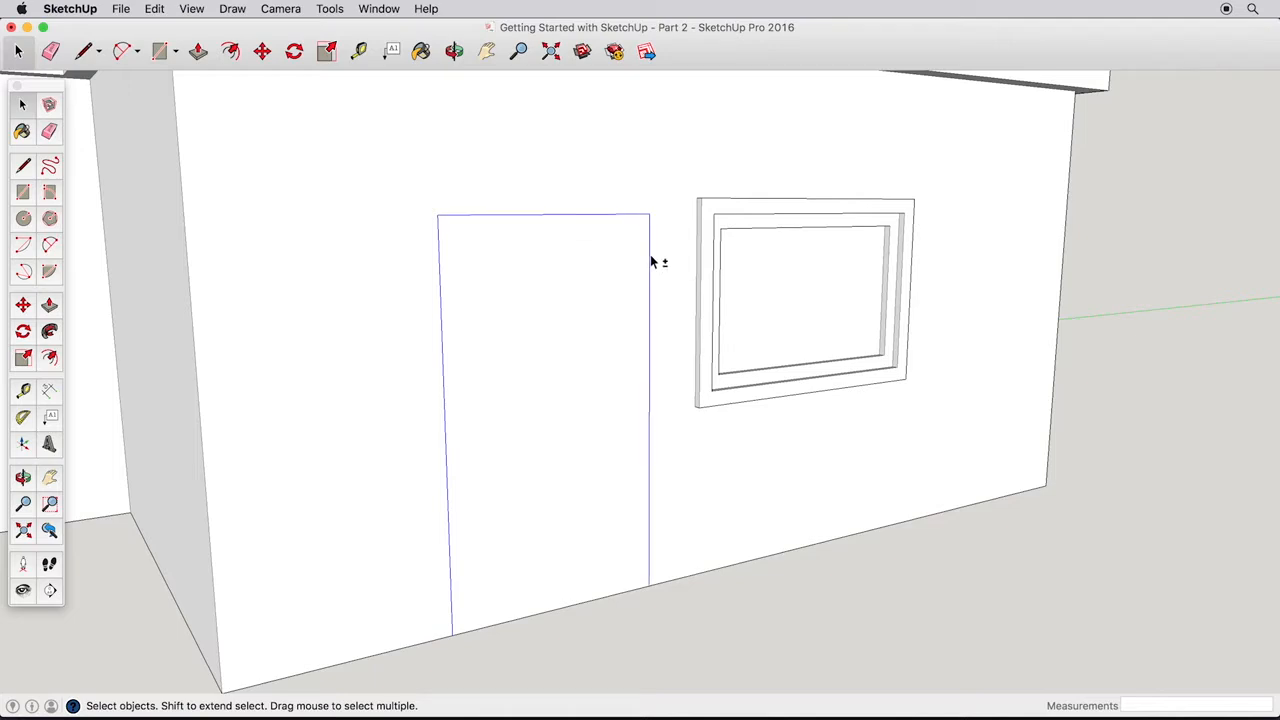
left_click(49, 357)
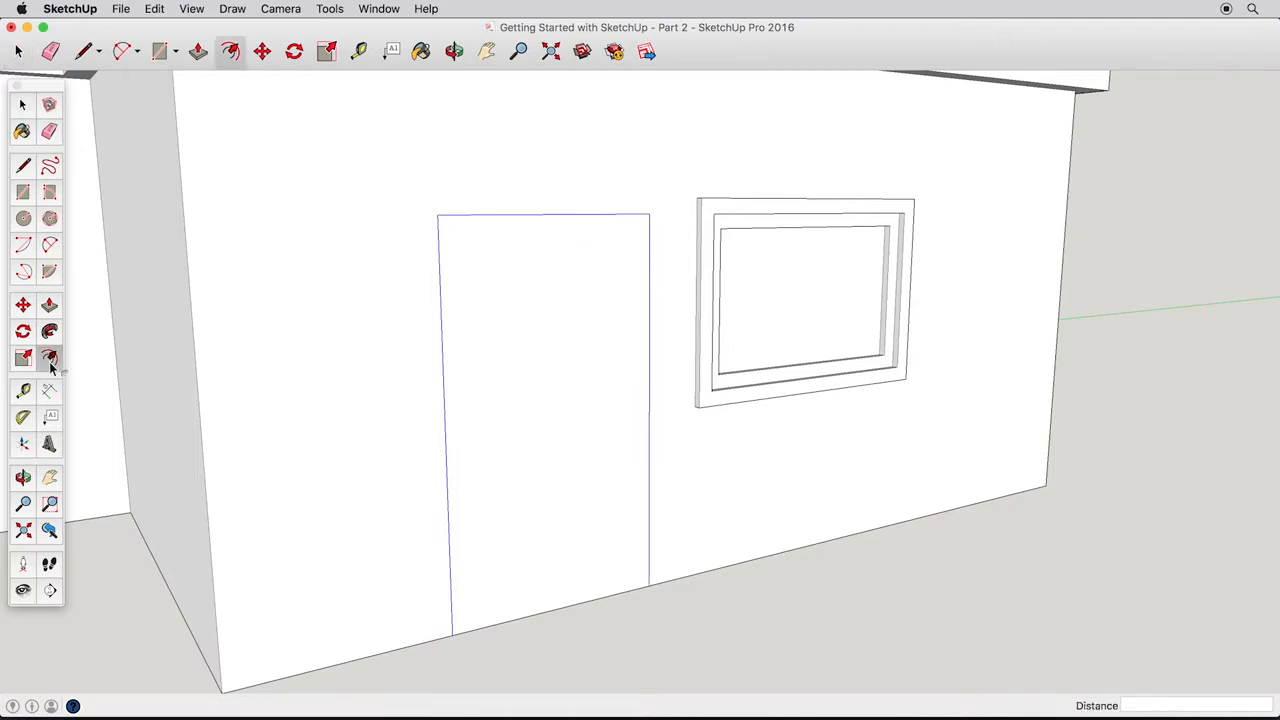
left_click(447, 462)
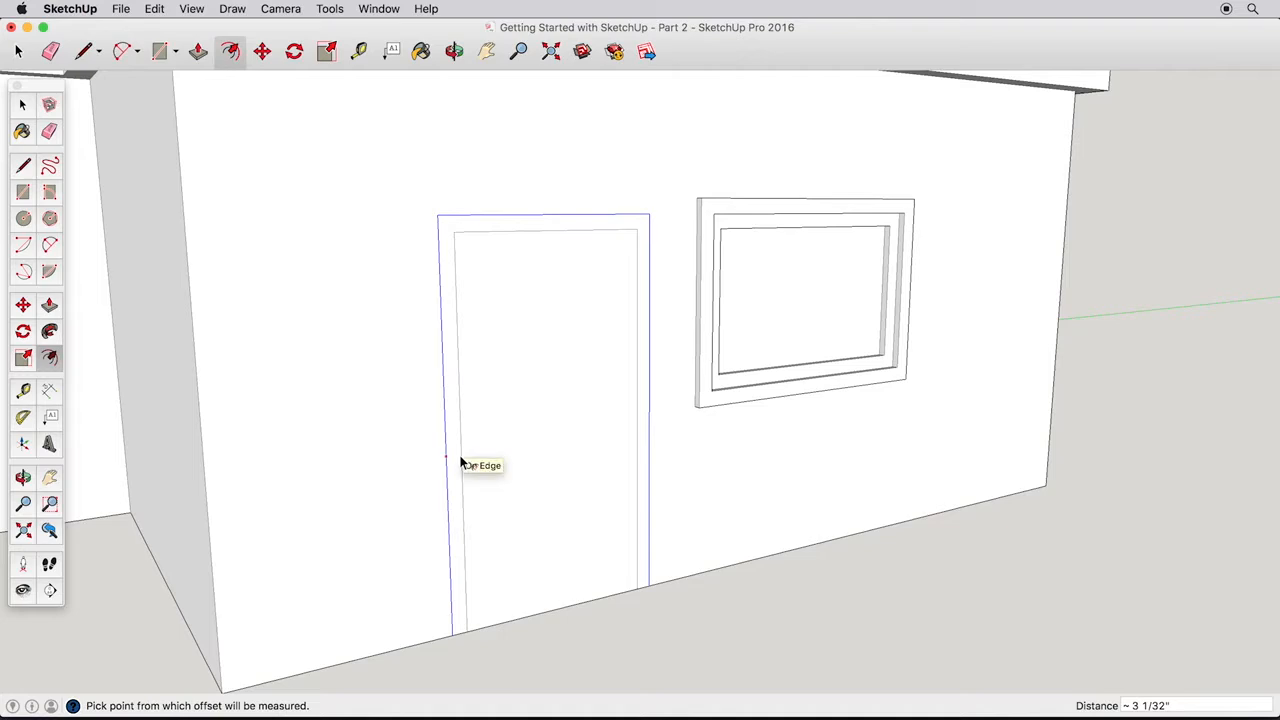
Pull the door frame out from the wall about 1 31/64" with Push/Pull, and push it back about 45/64".
left_click(49, 305)
left_click(447, 343)
left_click(455, 349)
left_click(451, 354)
left_click(451, 354)
middle_click_drag(451, 497, 552, 437)
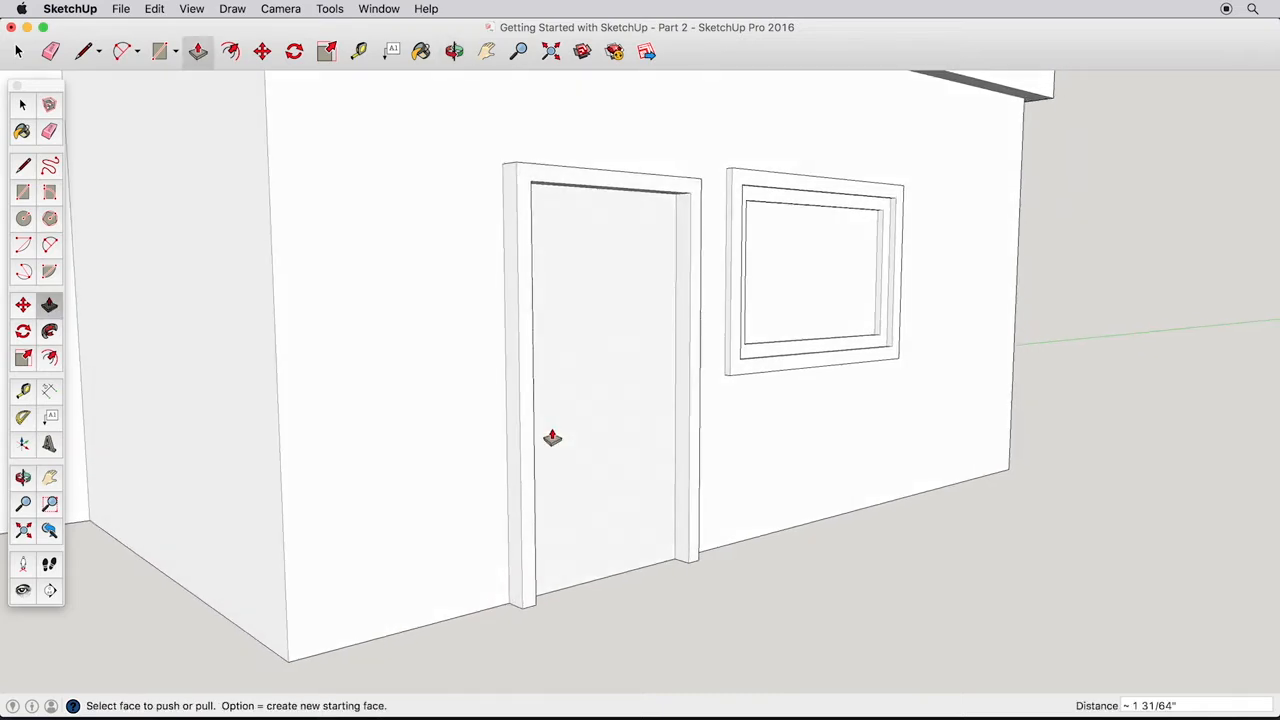
left_click(528, 457)
left_click(529, 459)
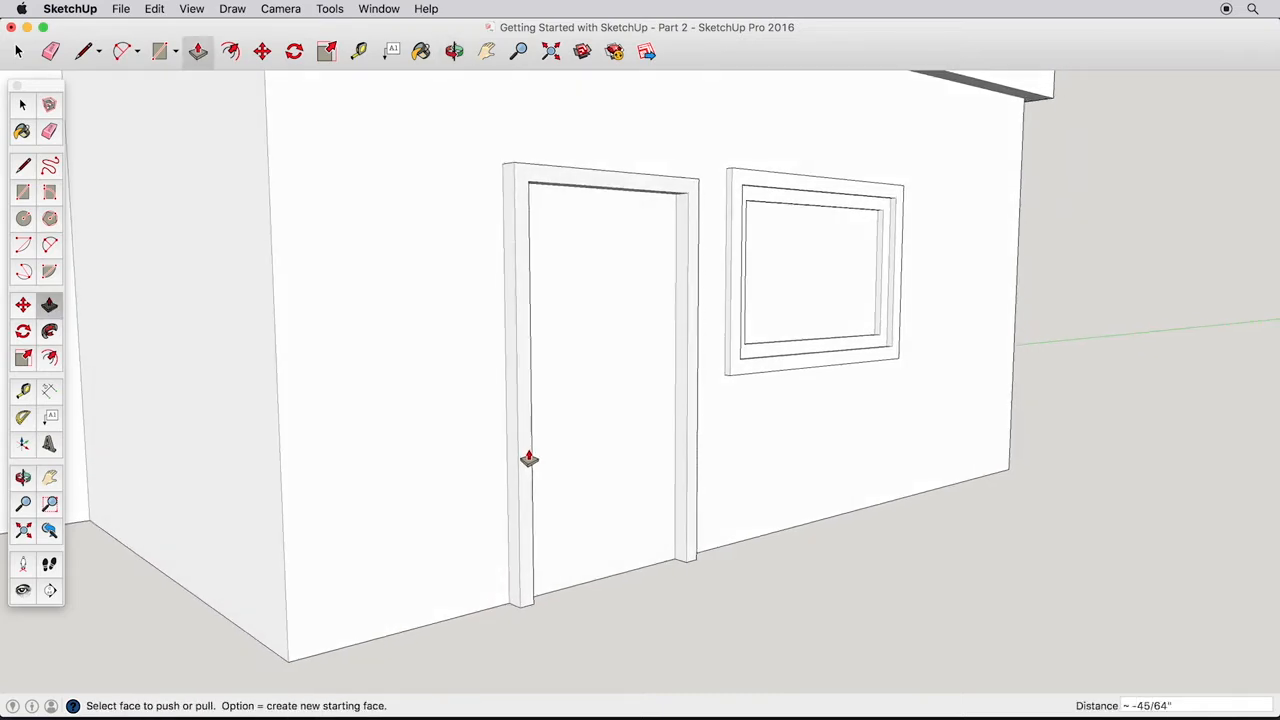
Draw a line about 3 31/64" long across the outer side of the door frame's near jamb, close to the ground.
left_click(24, 166)
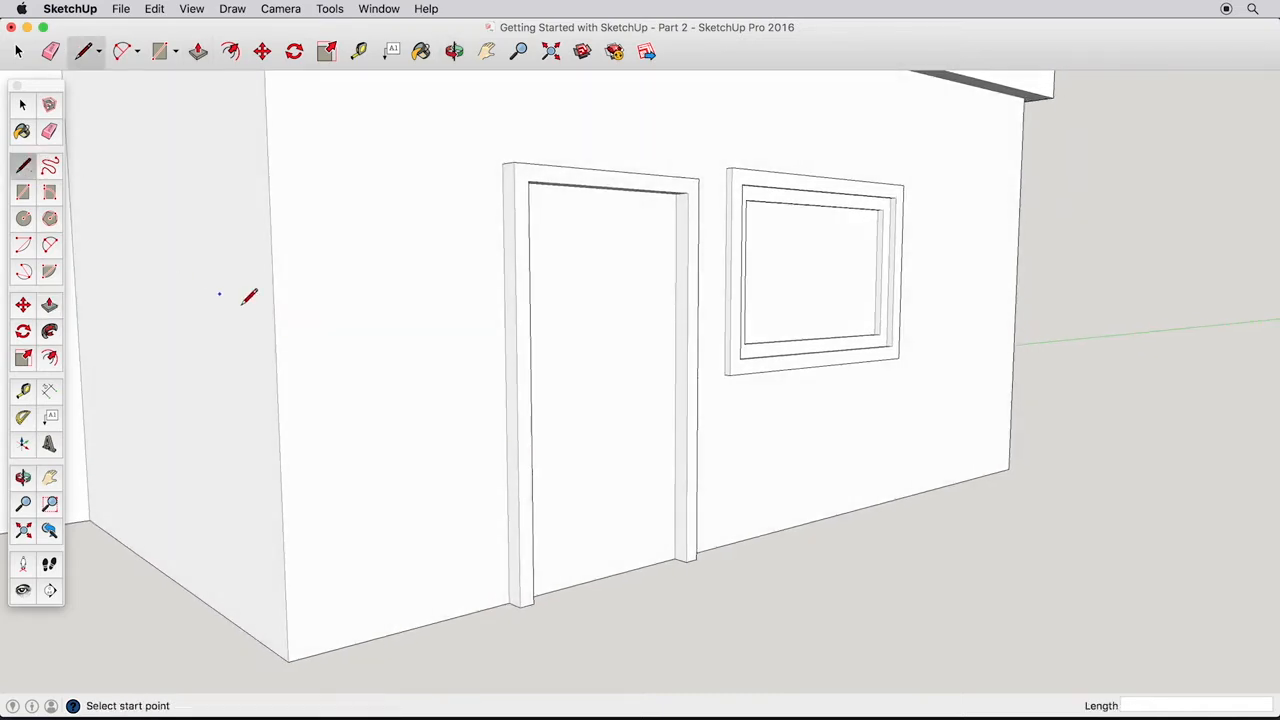
middle_click_drag(500, 495, 612, 476)
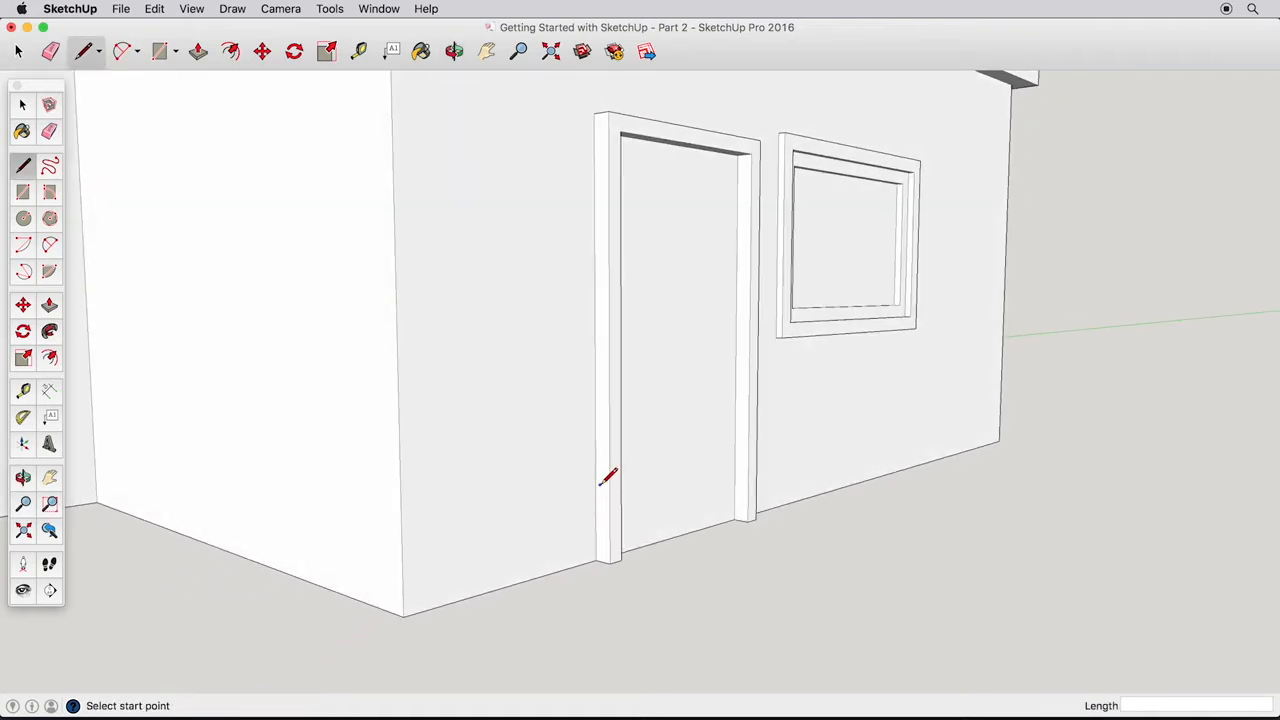
scroll(607, 478, "up", 2)
left_click(613, 484)
left_click(596, 483)
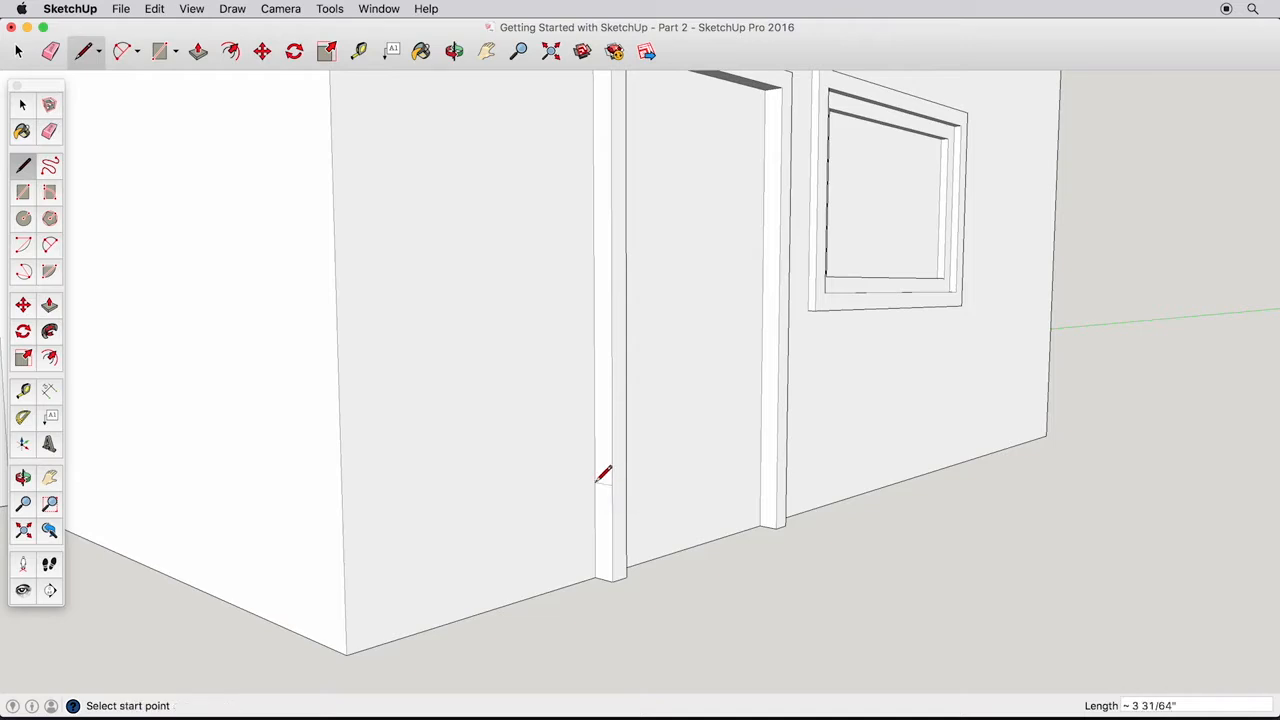
Try to extend the jamb face below the line to the wall corner with Push/Pull, and cancel the operation.
left_click(50, 307)
middle_click_drag(530, 535, 675, 476)
left_click_drag(709, 467, 436, 533)
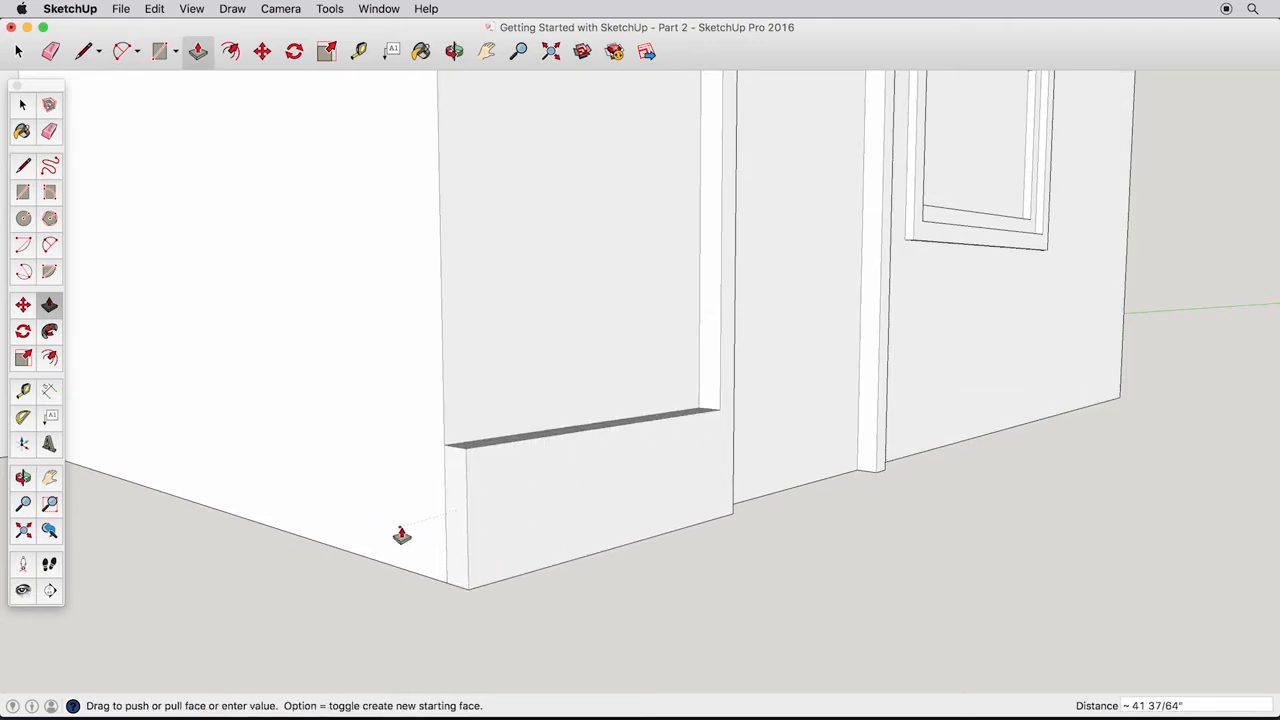
left_click_drag(380, 515, 475, 513)
key("Escape")
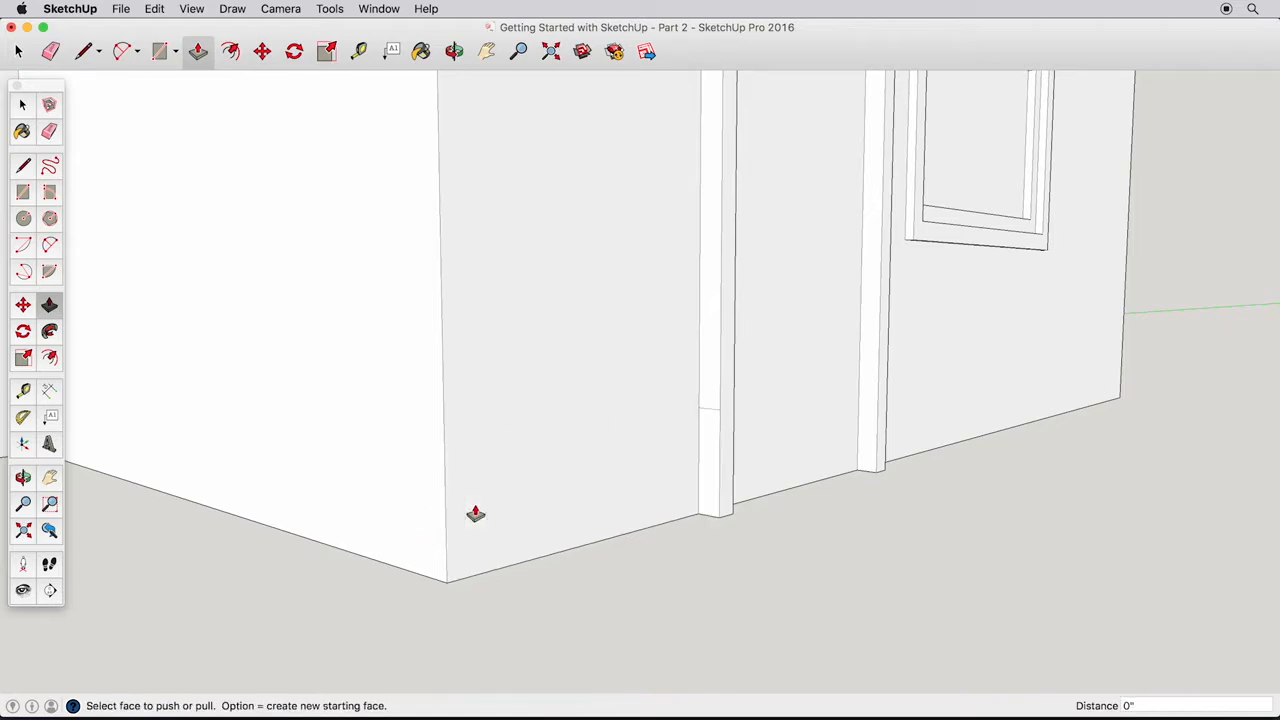
Try extruding the jamb's lower face with Follow Me around the wall corner and up the inner corner edge, and undo it.
left_click(49, 334)
mouse_move(360, 432)
middle_mouse_down()
mouse_move(617, 434)
mouse_move(623, 450)
middle_mouse_up()
scroll(623, 443, "down", 3)
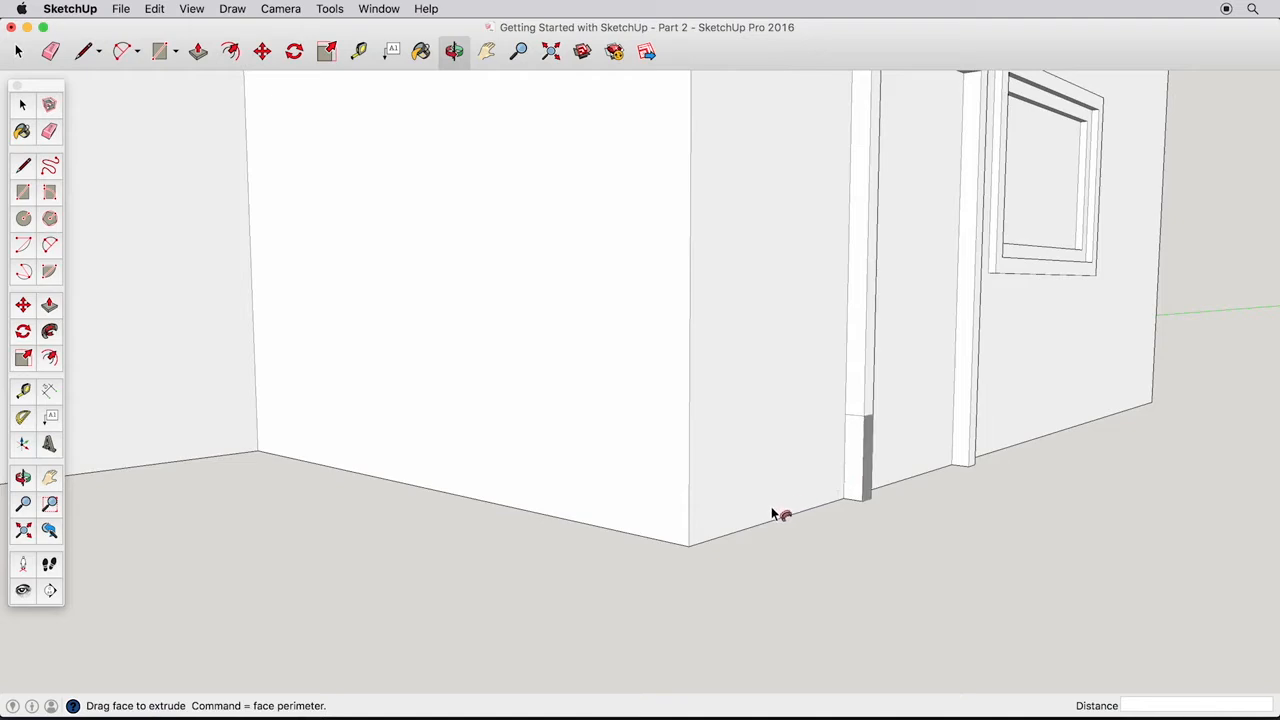
left_click_drag(720, 541, 250, 457)
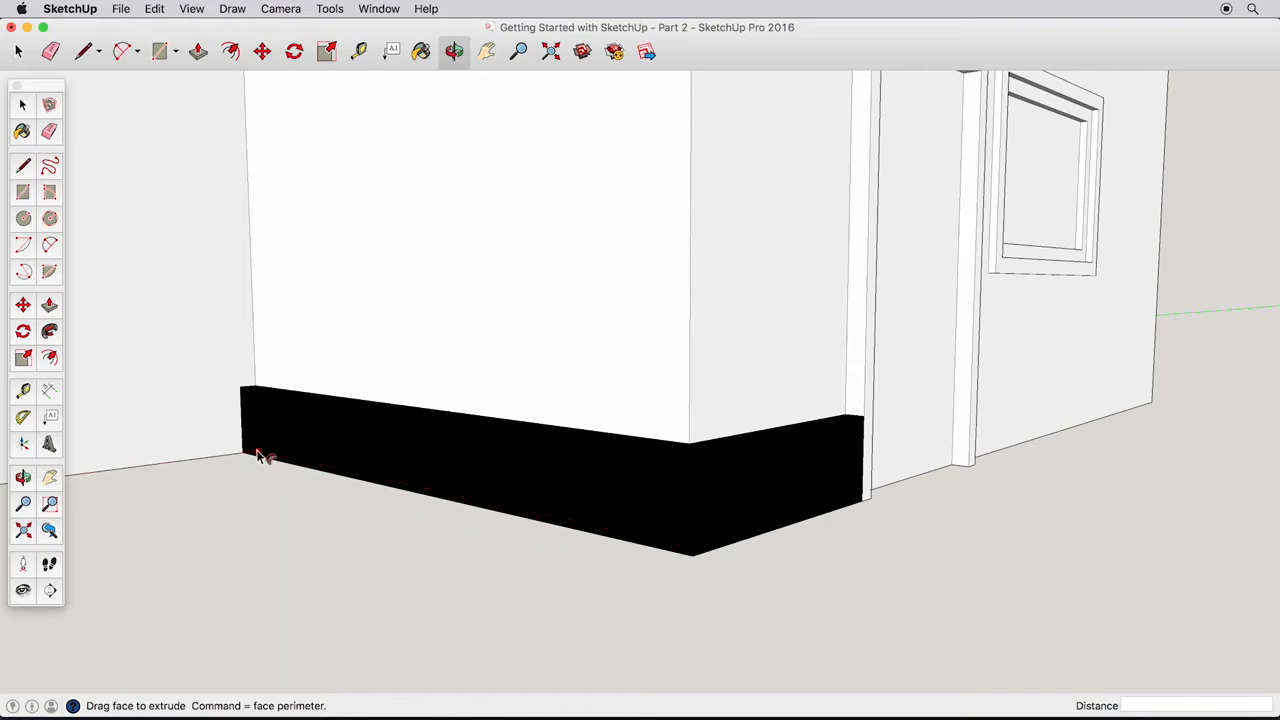
left_click_drag(255, 413, 258, 205)
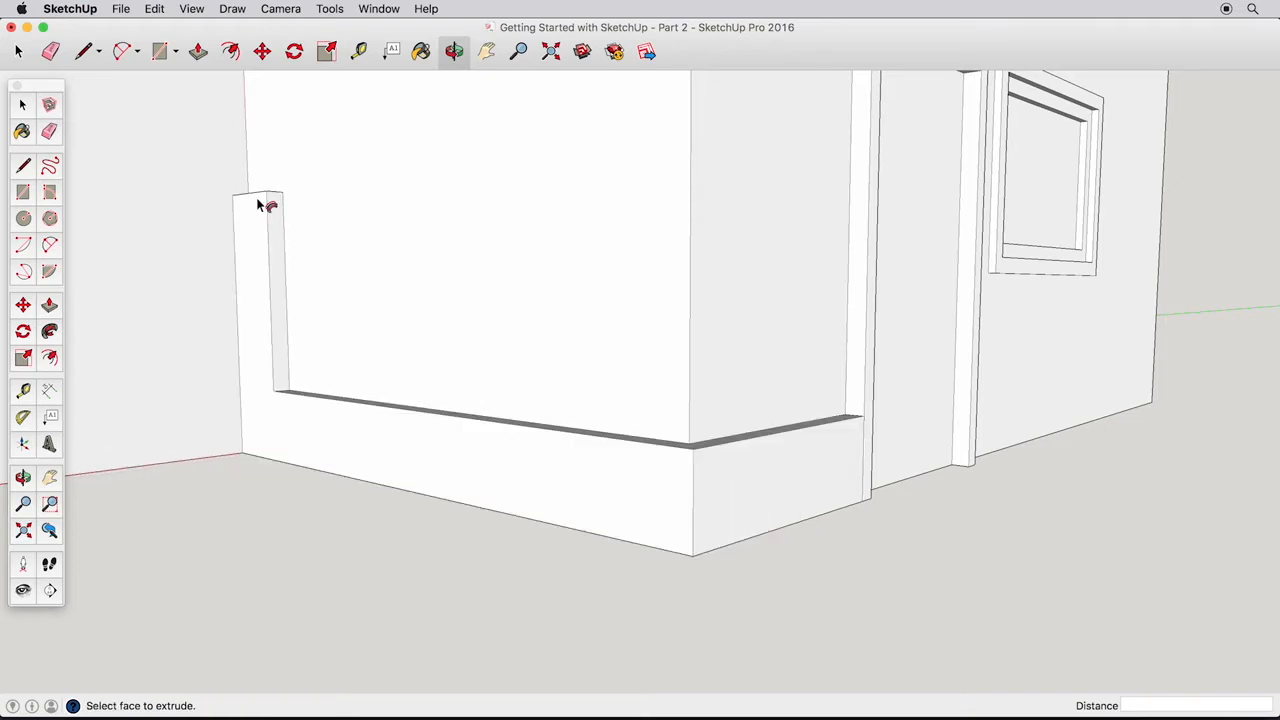
middle_click_drag(320, 286, 548, 411)
scroll(394, 267, "down", 5)
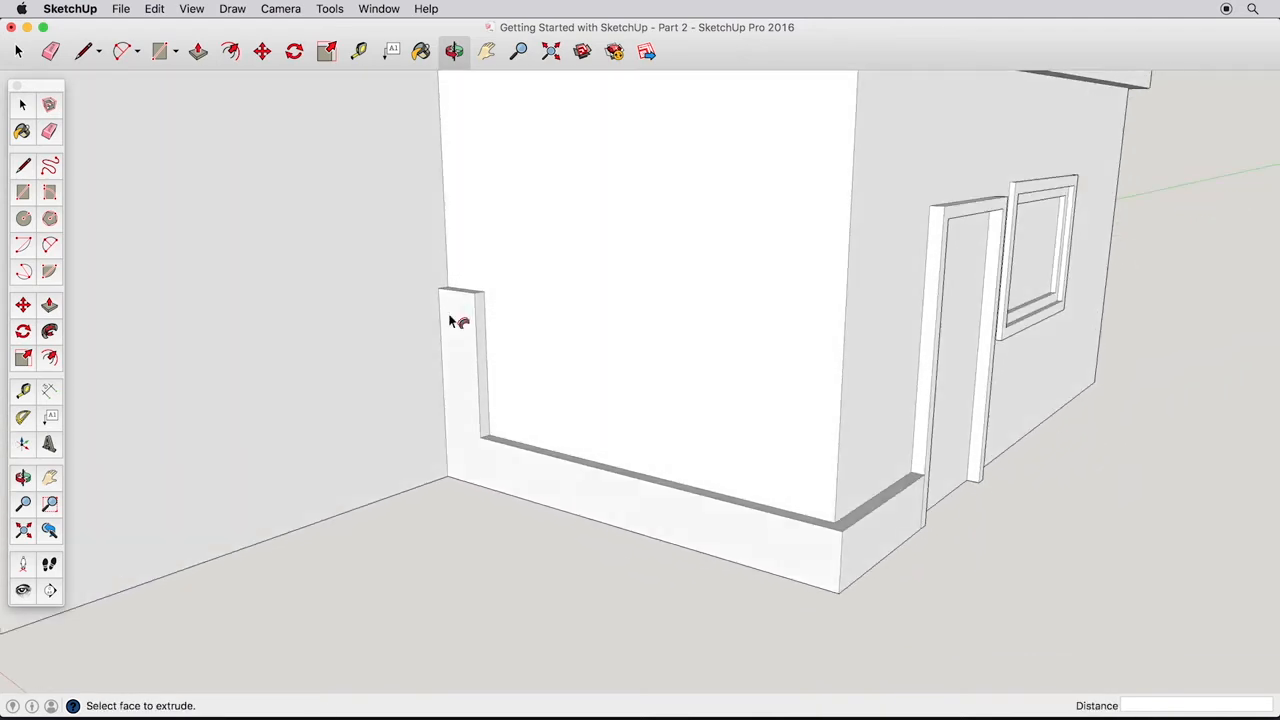
left_click(154, 8)
left_click(185, 23)
Try guiding the jamb's lower face by hand with Follow Me around the house's bottom edges to the door's far side, and undo it.
middle_click_drag(470, 462, 493, 336)
scroll(478, 483, "down", 5)
middle_click_drag(478, 486, 642, 348)
middle_click_drag(642, 348, 520, 300, "shift")
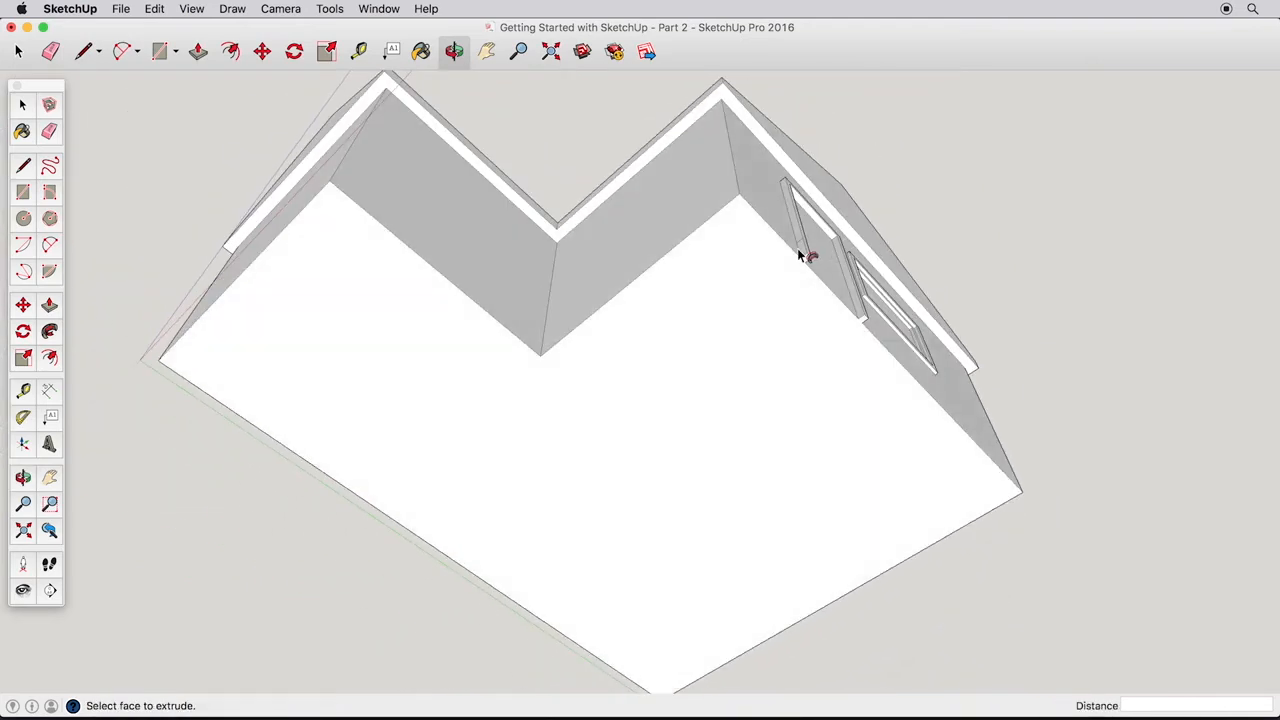
mouse_move(742, 197)
left_mouse_down()
mouse_move(556, 355)
mouse_move(400, 271)
mouse_move(336, 190)
mouse_move(179, 372)
left_mouse_up()
left_click_drag(226, 426, 634, 686)
mouse_move(744, 668)
left_mouse_down()
mouse_move(995, 529)
mouse_move(934, 398)
left_mouse_up()
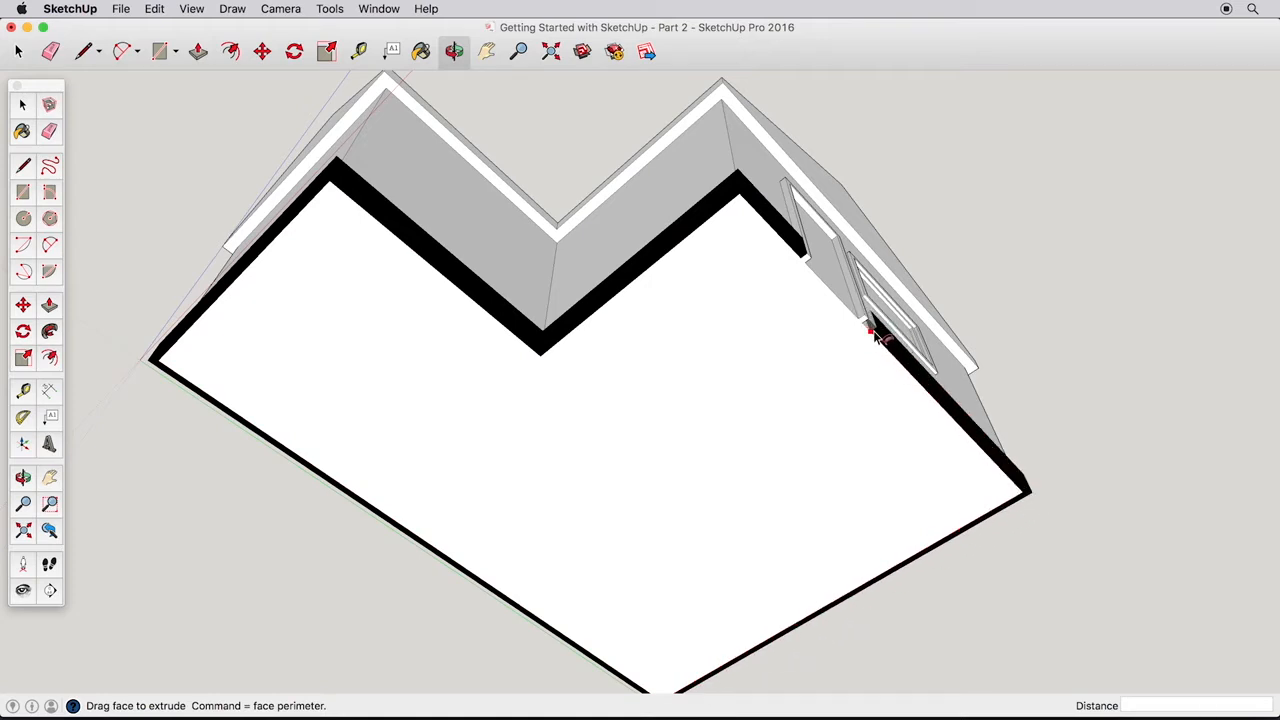
left_click_drag(868, 332, 865, 325)
middle_click_drag(865, 325, 849, 258)
middle_click_drag(775, 297, 746, 331)
left_click(165, 9)
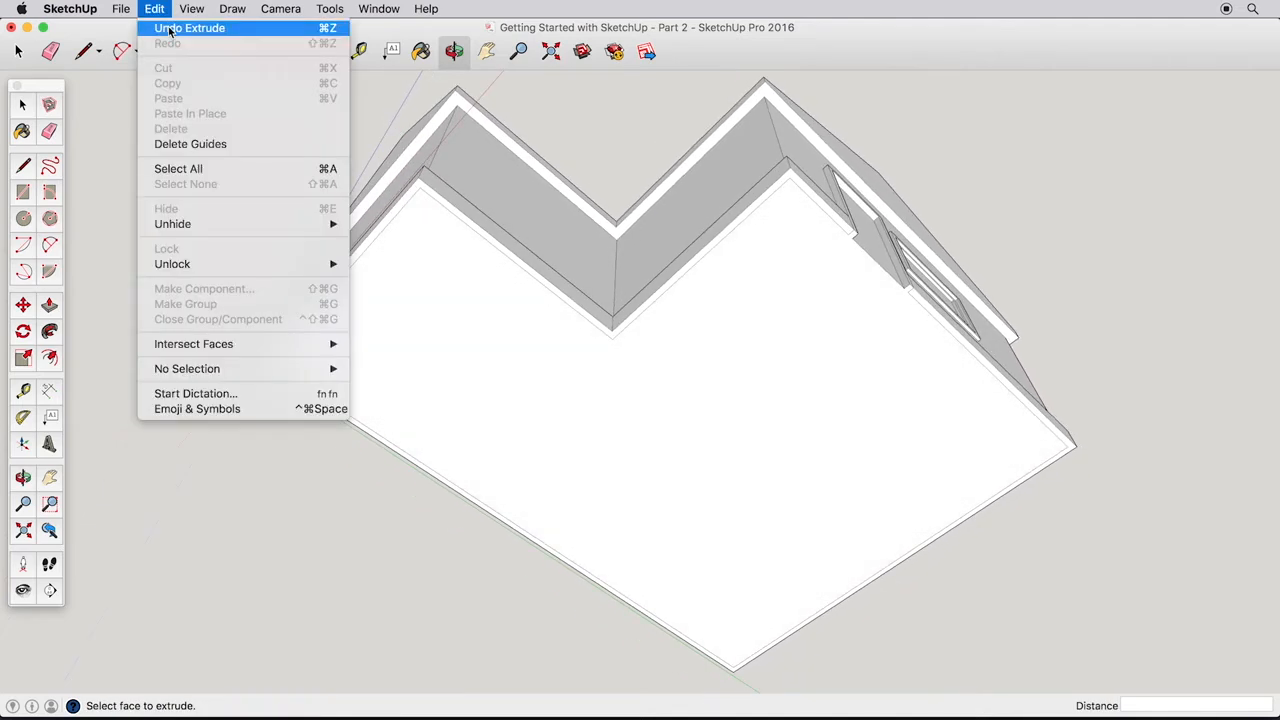
left_click(200, 28)
Select the house's bottom perimeter edges except across the doorway, and extrude the jamb's lower face along them with Follow Me as a baseboard.
left_click(22, 104)
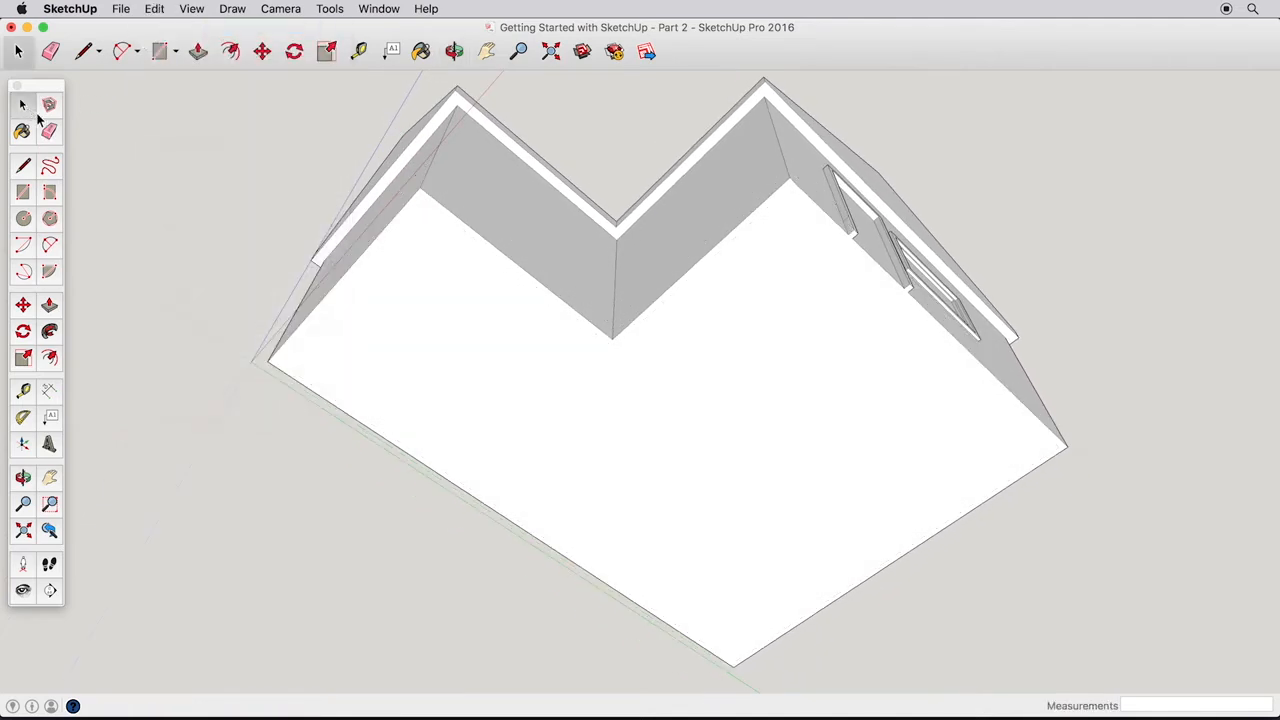
left_click(760, 205, "shift")
left_click(535, 278, "shift")
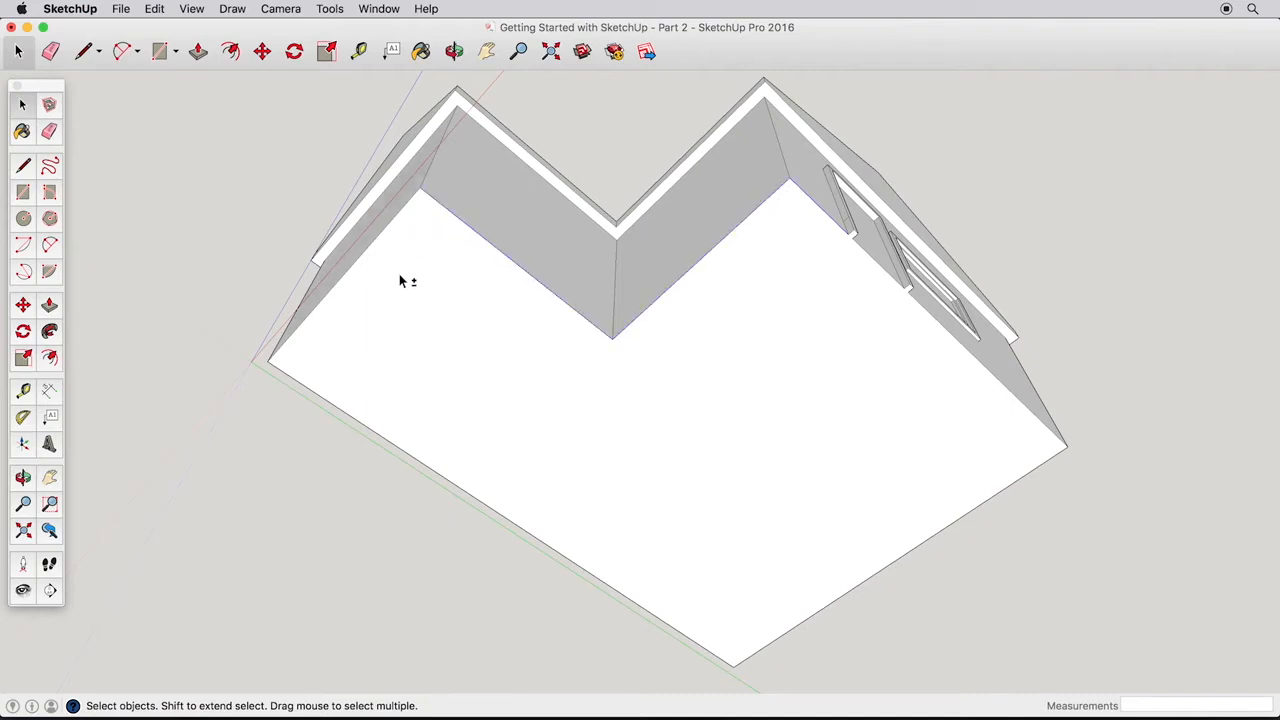
left_click(401, 214, "shift")
left_click(924, 541, "shift")
left_click(926, 543, "shift")
left_click(49, 331)
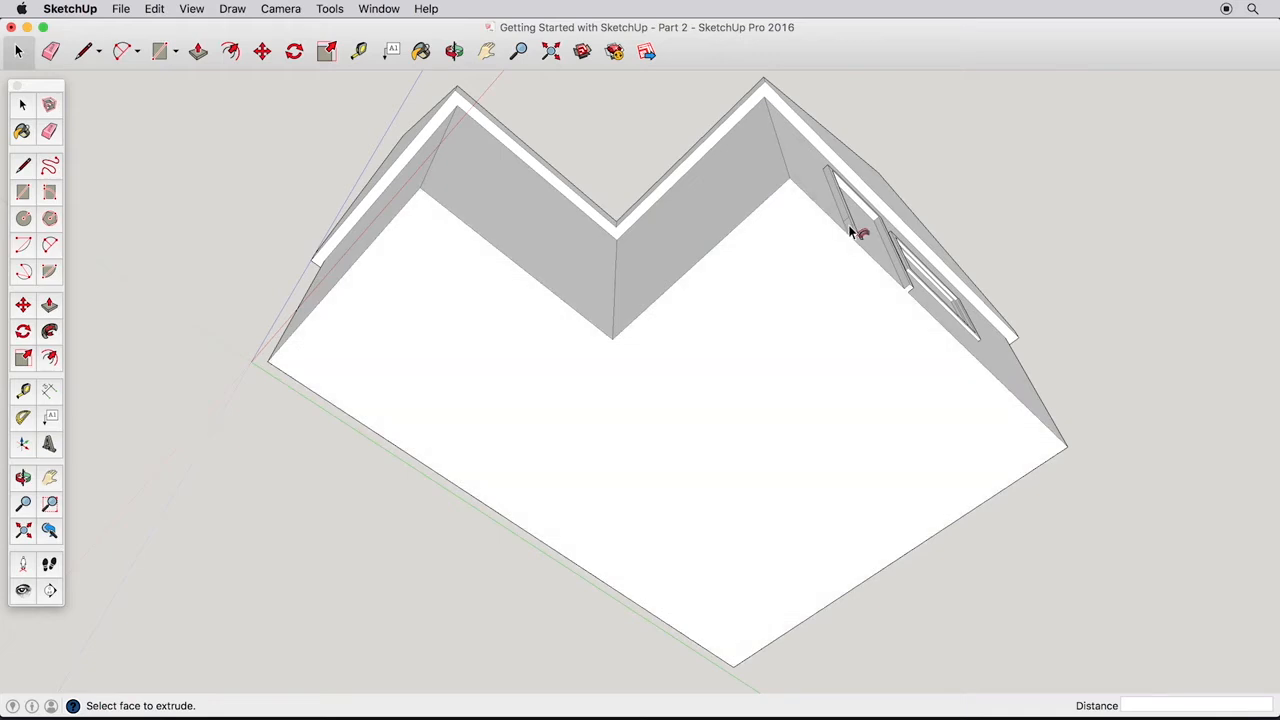
middle_click_drag(843, 209, 697, 541)
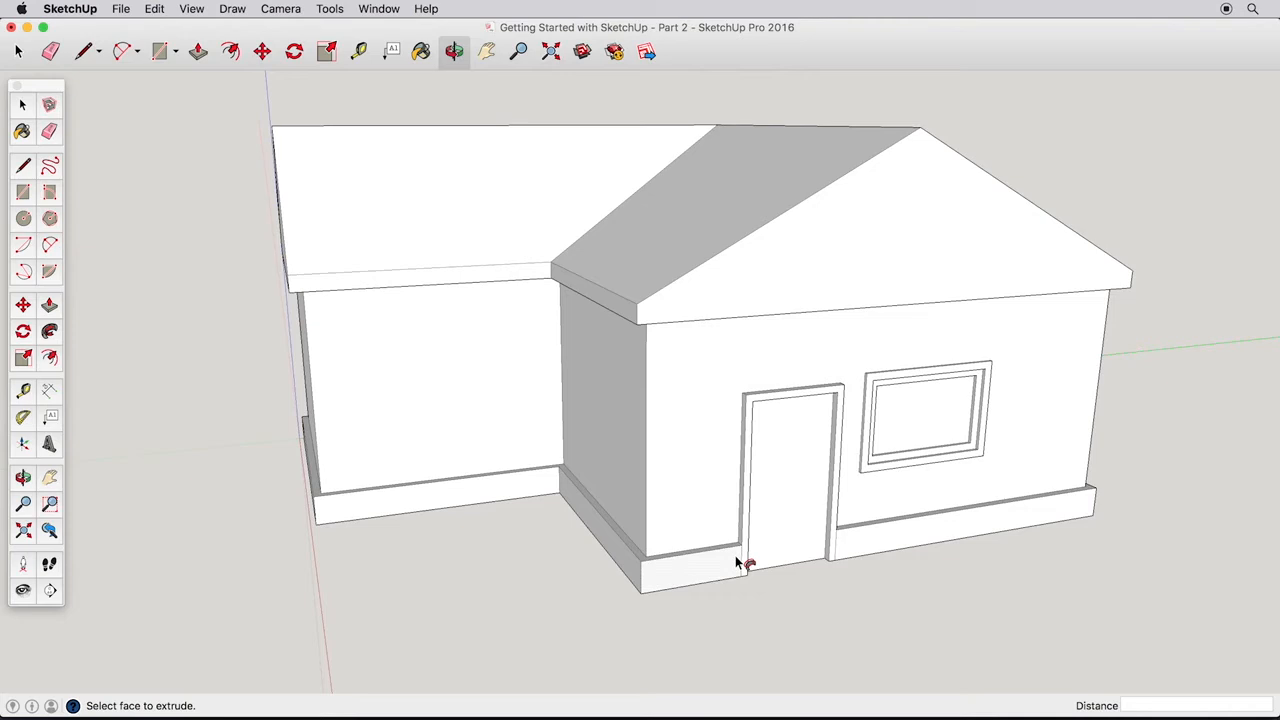
key("space")
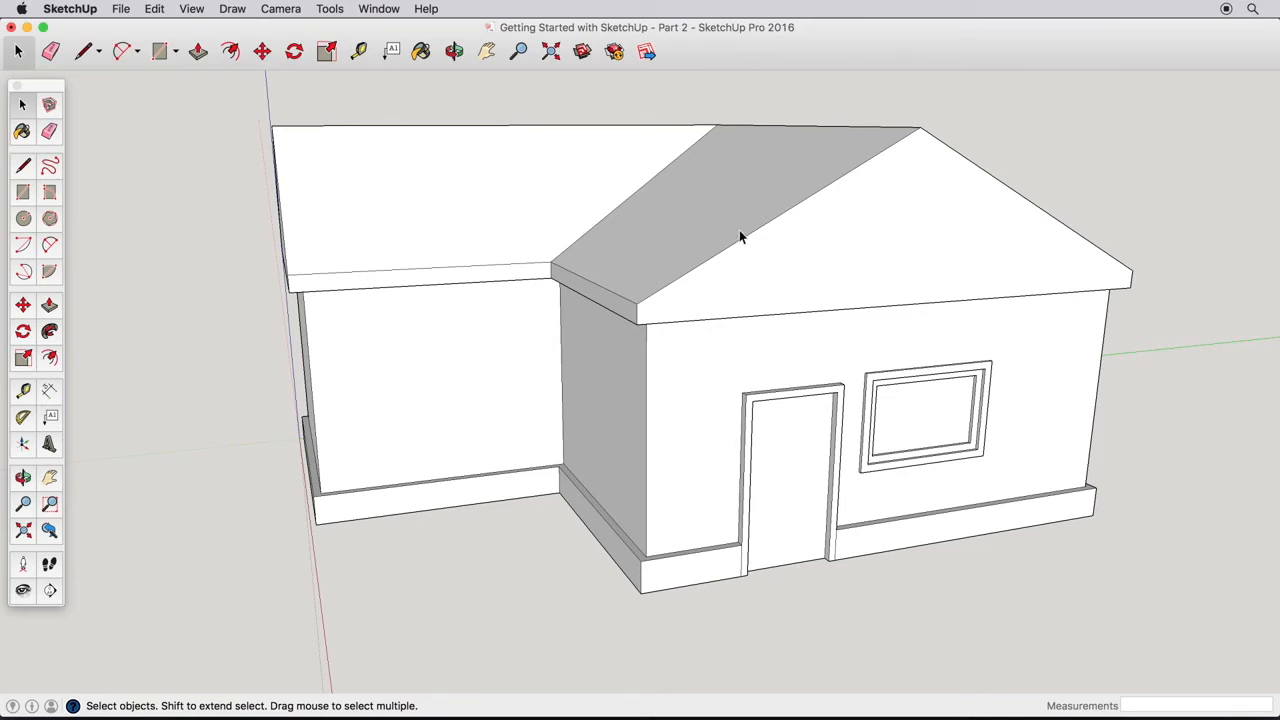
Draw a line on the front gable parallel to its sloped roof edge, from the gable's bottom edge to a point directly below the peak.
left_click(24, 166)
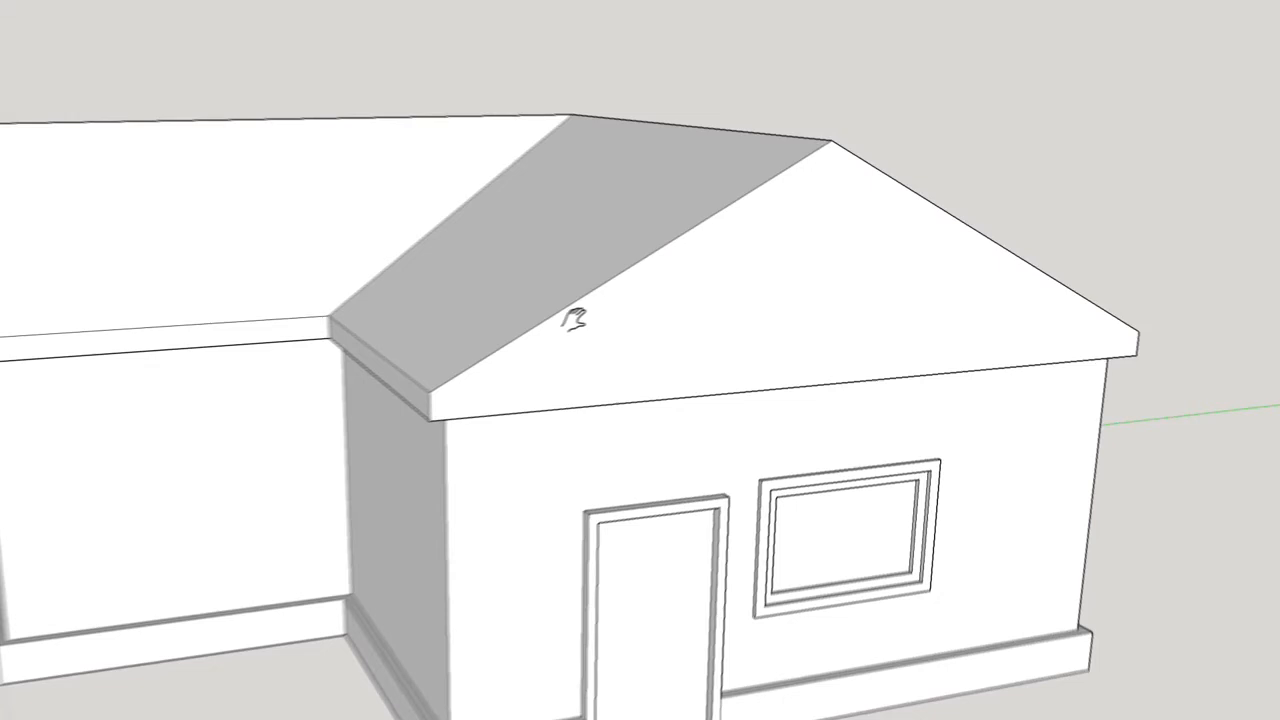
left_click(274, 512)
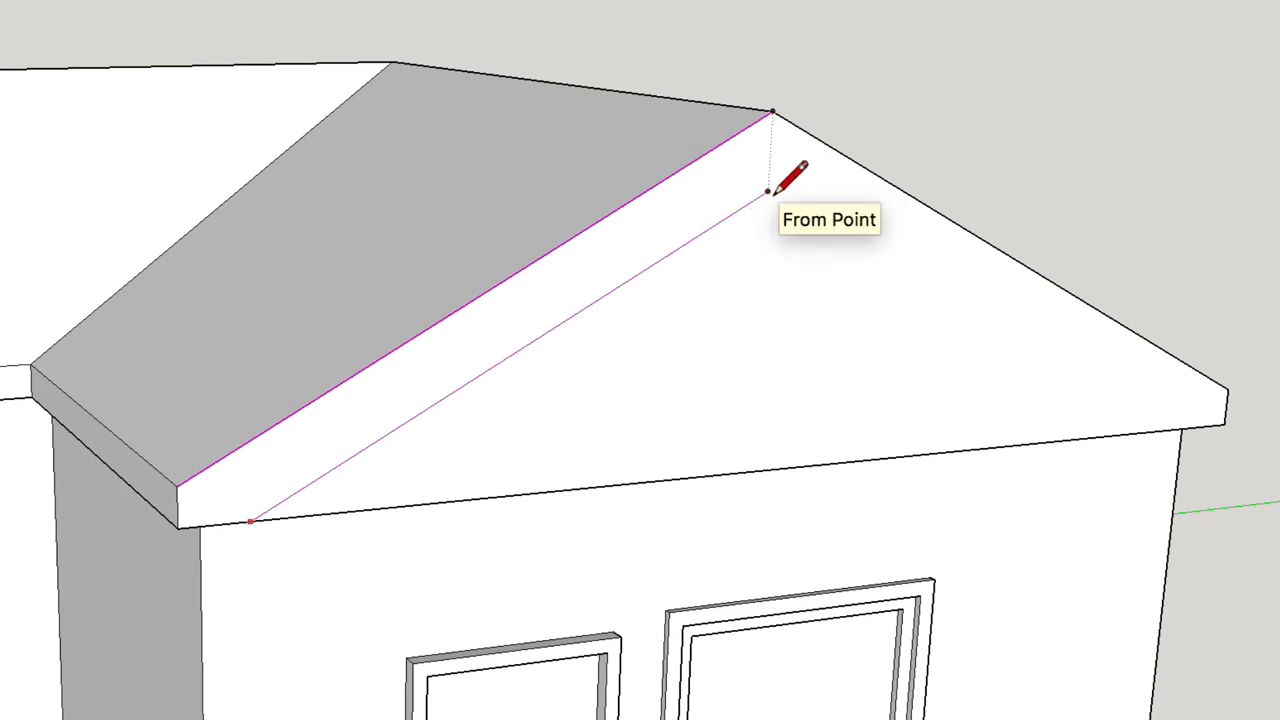
left_click(769, 191)
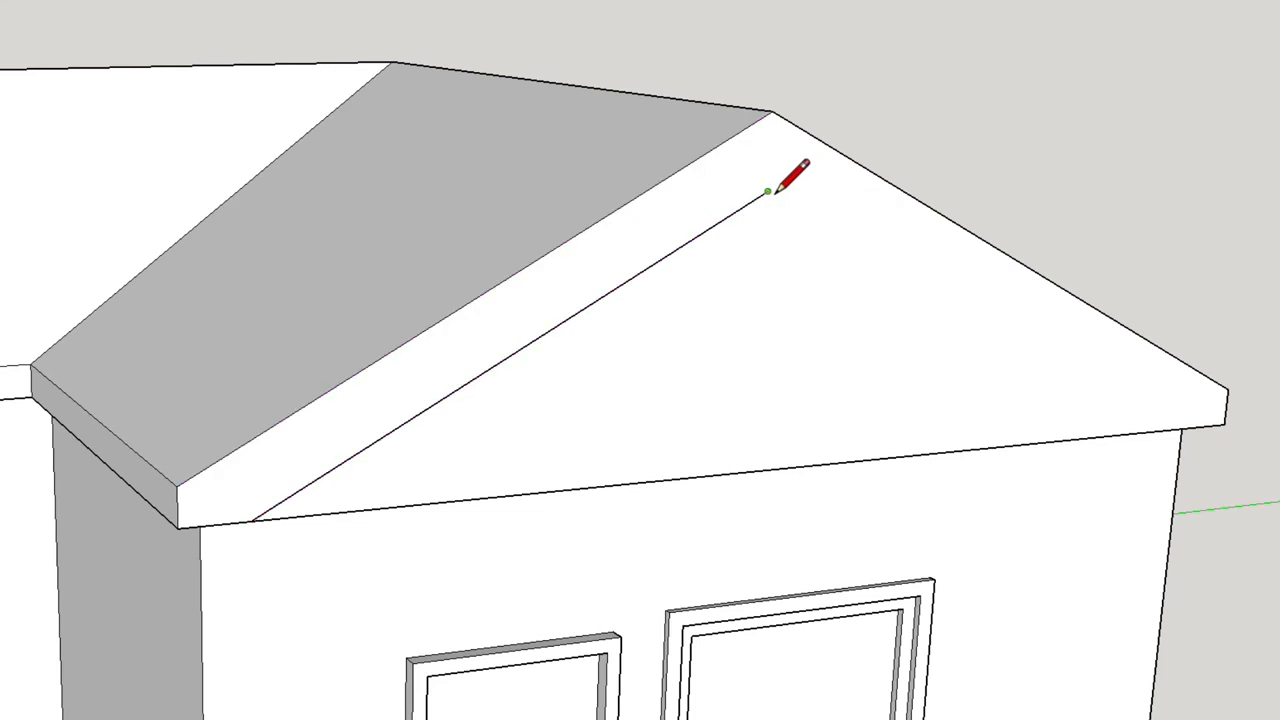